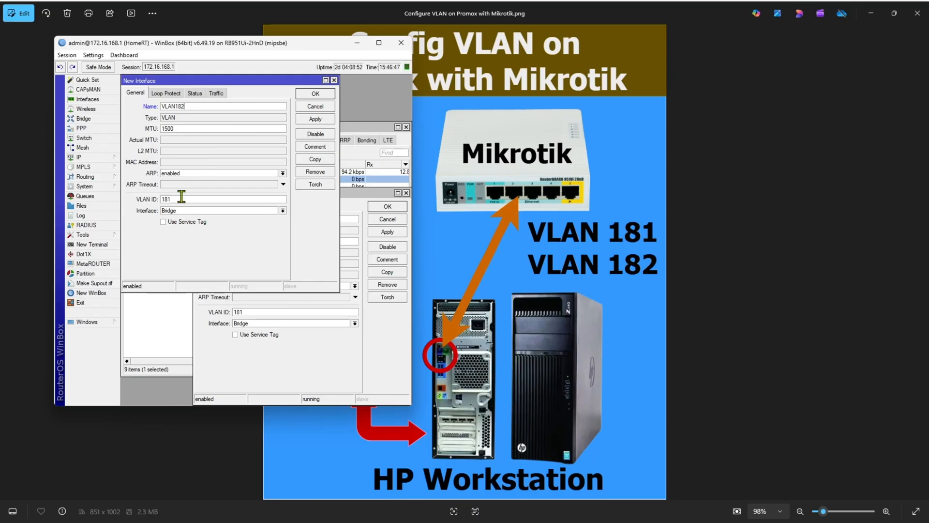
Step: Set the VLAN ID of the new VLAN182 interface to match its name and save it, closing the VLAN181 dialog too
left_click(183, 198)
left_click(313, 94)
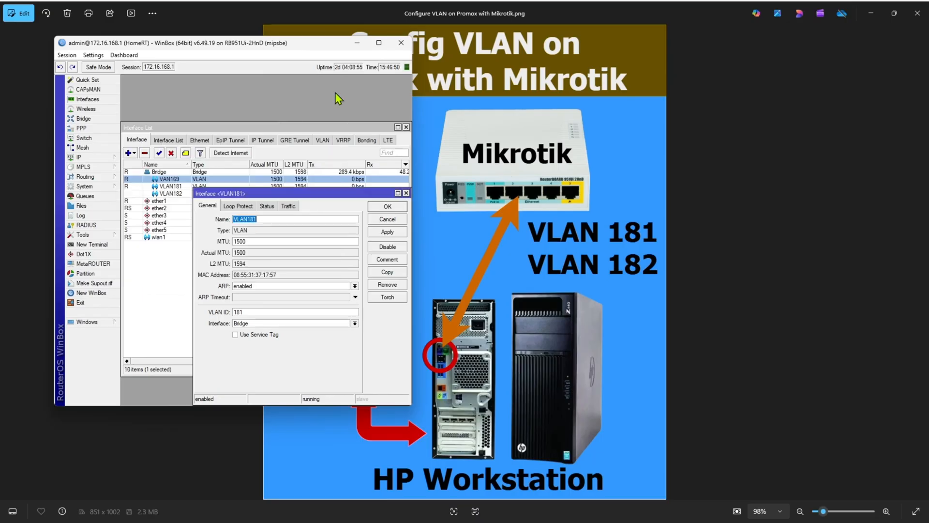
left_click(390, 215)
left_click(200, 186)
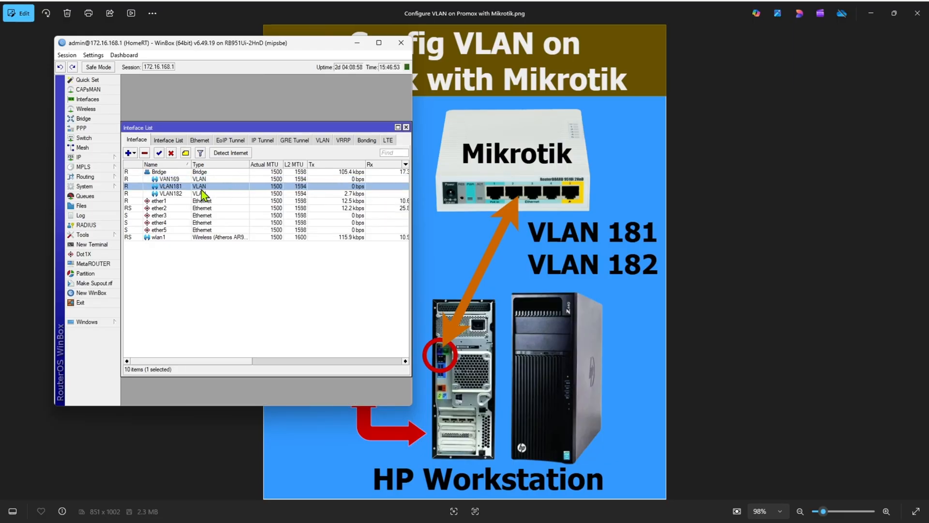
left_click(194, 193)
left_click(181, 187)
left_click(178, 194)
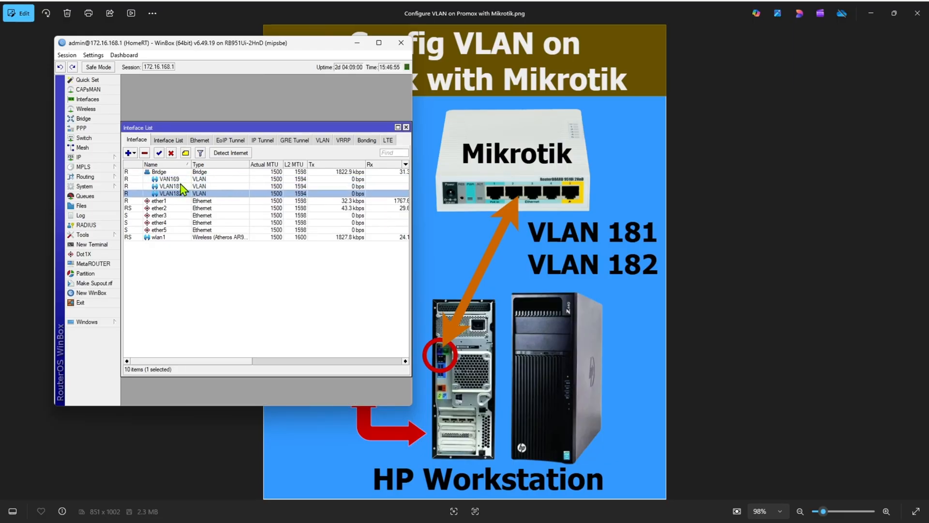
left_click(181, 186)
Step: Add the IP address 172.16.181.1/24 on interface VLAN181 to the router's address list
left_click(87, 161)
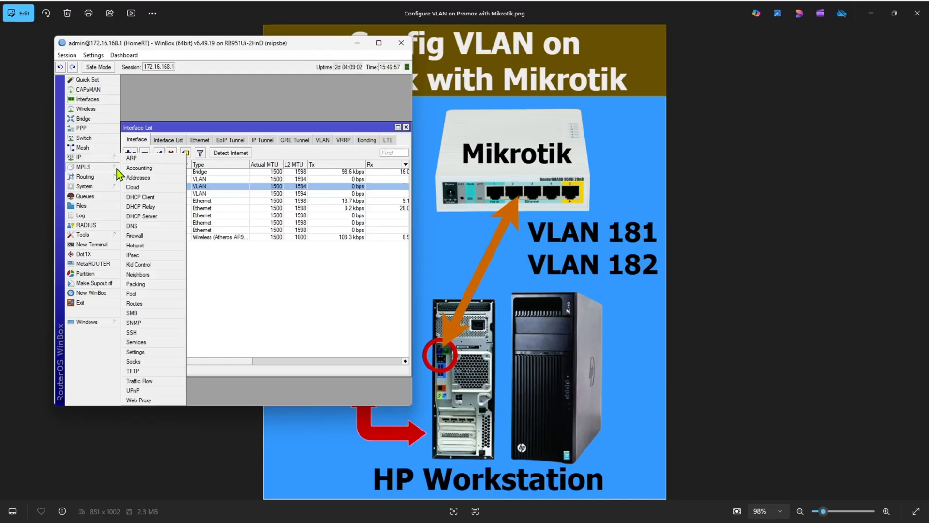
left_click(133, 176)
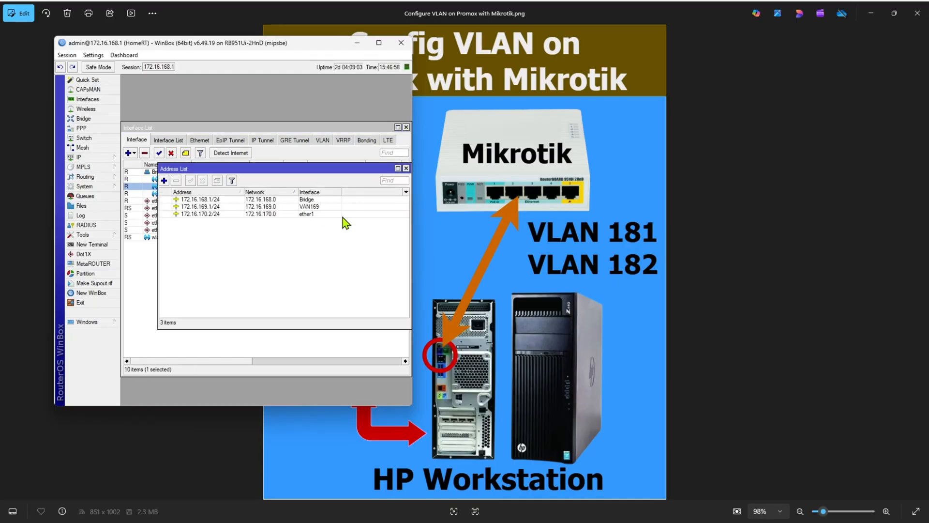
left_click(164, 180)
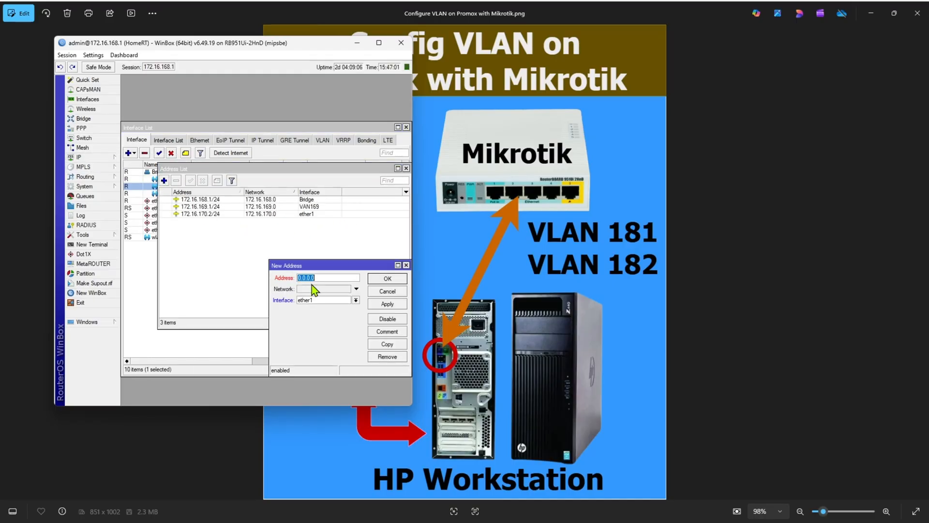
type("172.16.181.1/24")
left_click(334, 300)
left_click(307, 320)
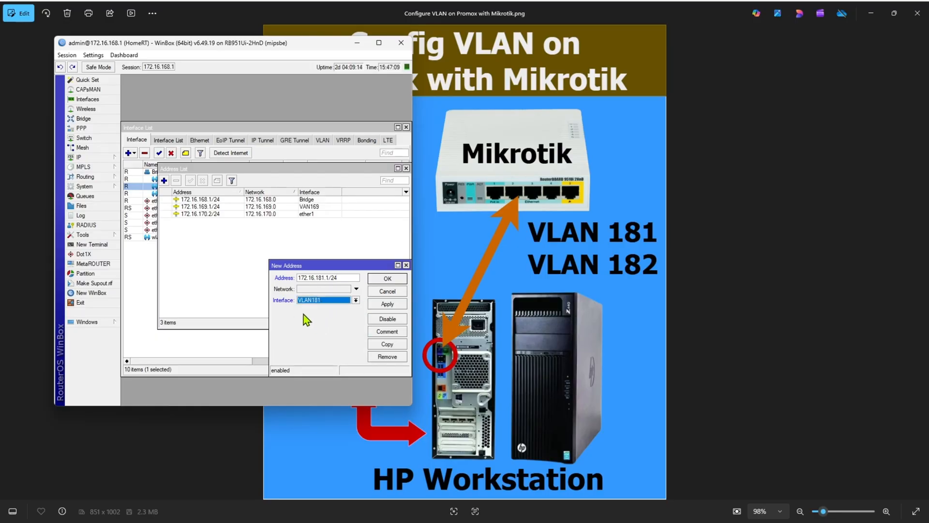
left_click(392, 306)
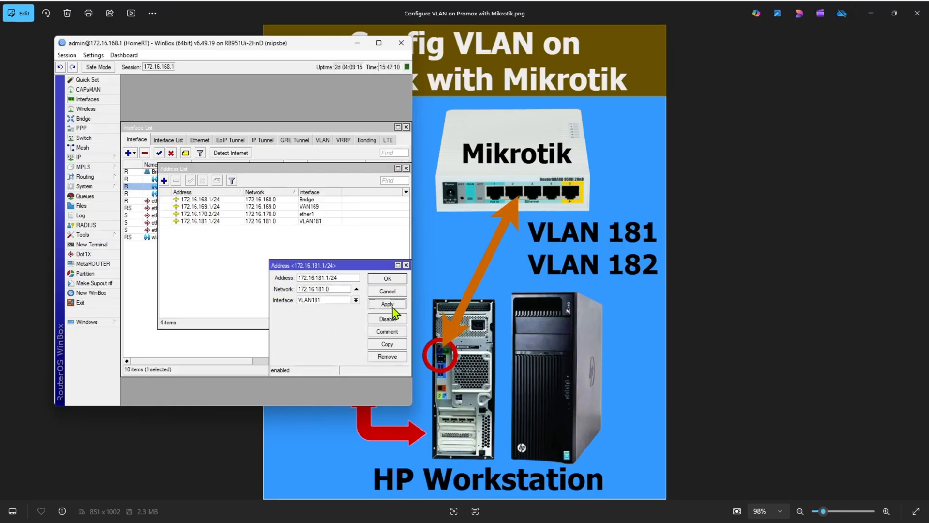
Step: Copy the VLAN181 address entry as 172.16.182.1/24 on interface VLAN182 and save both entries
left_click(390, 345)
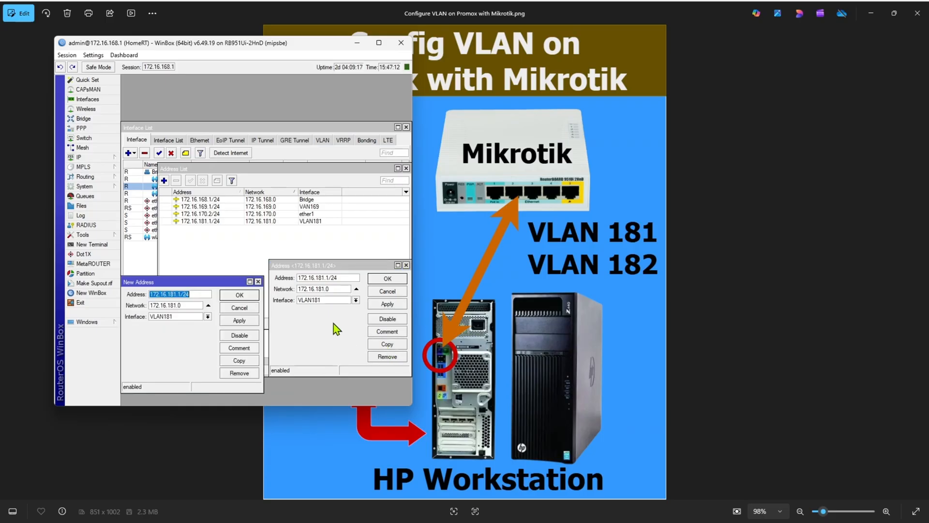
left_click(177, 294)
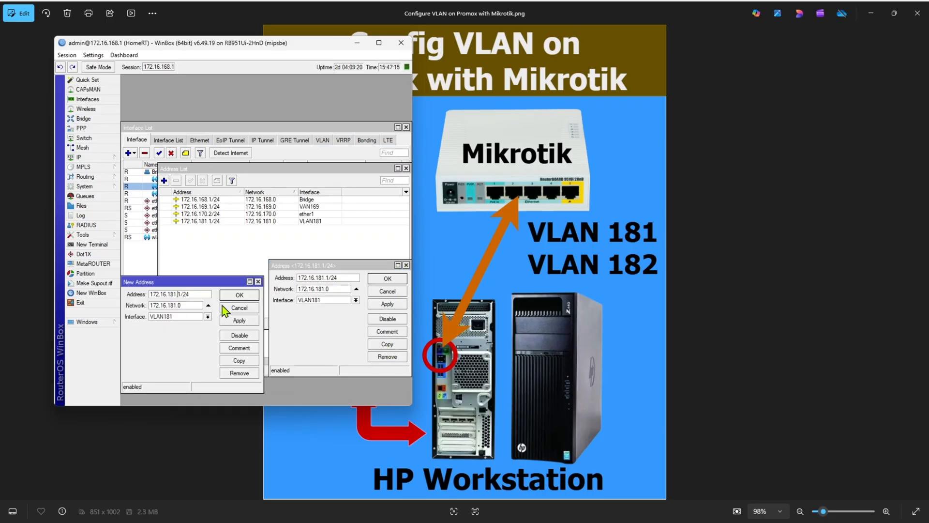
left_click(176, 295)
key("BackSpace")
type("\\2")
type("2")
left_click(180, 316)
left_click(160, 342)
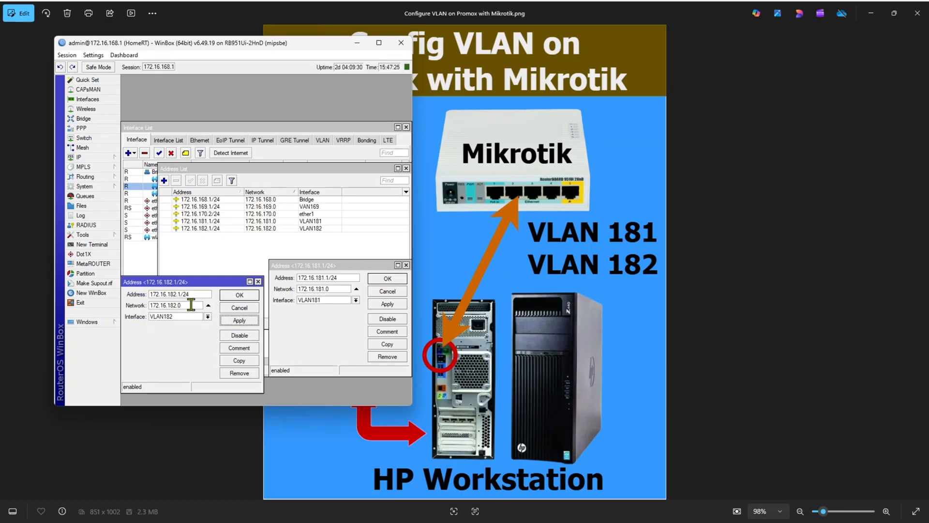
left_click(239, 295)
left_click(376, 283)
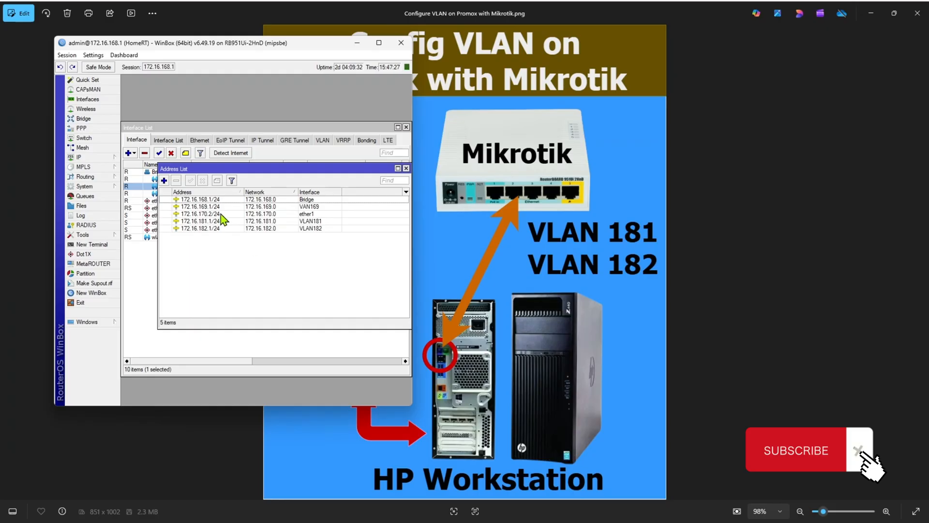
left_click(213, 228)
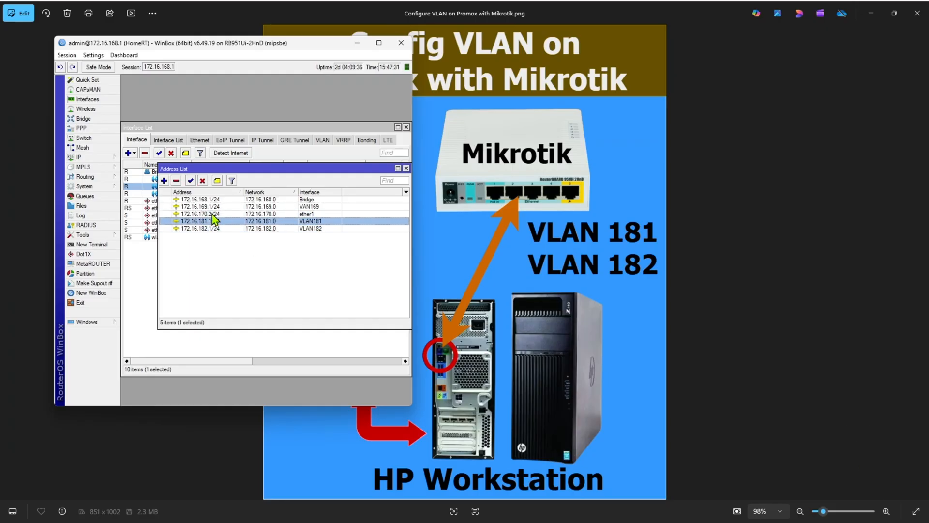
left_click(212, 215)
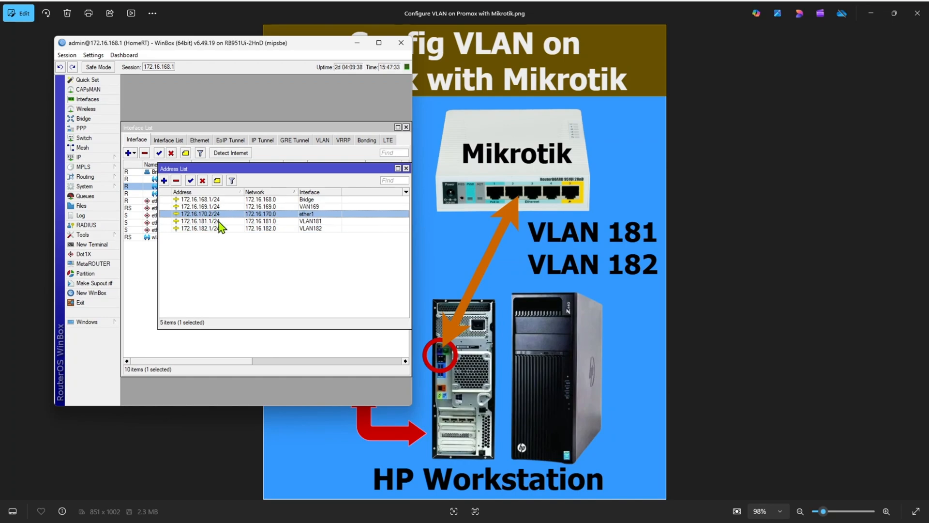
left_click(214, 220)
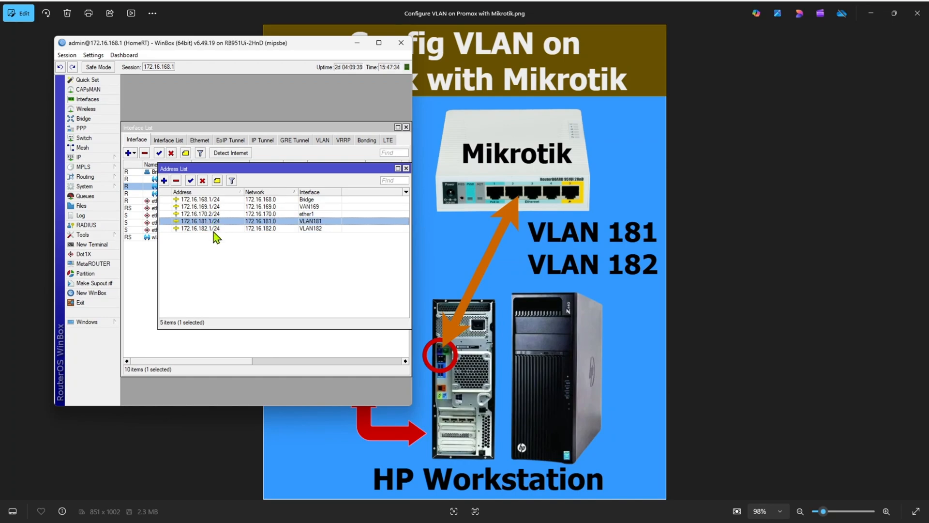
Step: Switch to the Proxmox web interface and open the network settings of node pve
left_click(357, 45)
left_click(874, 15)
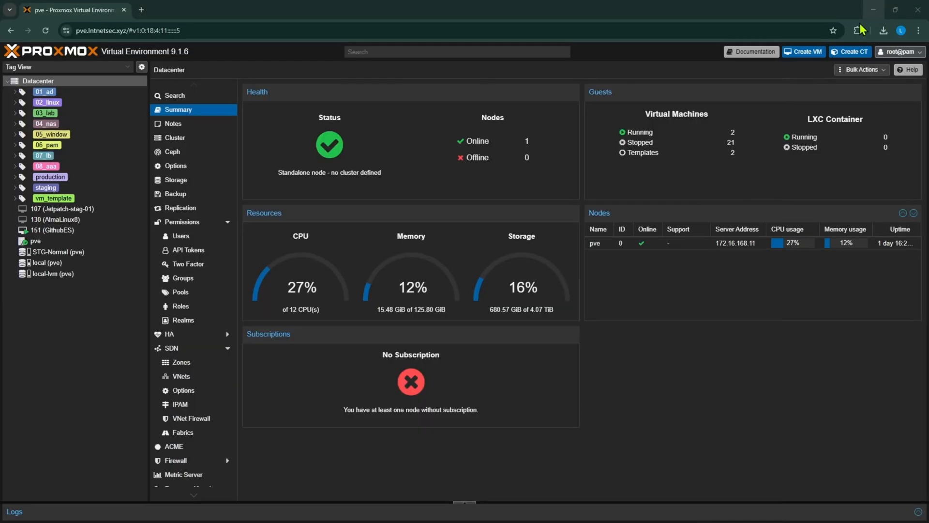
left_click(45, 31)
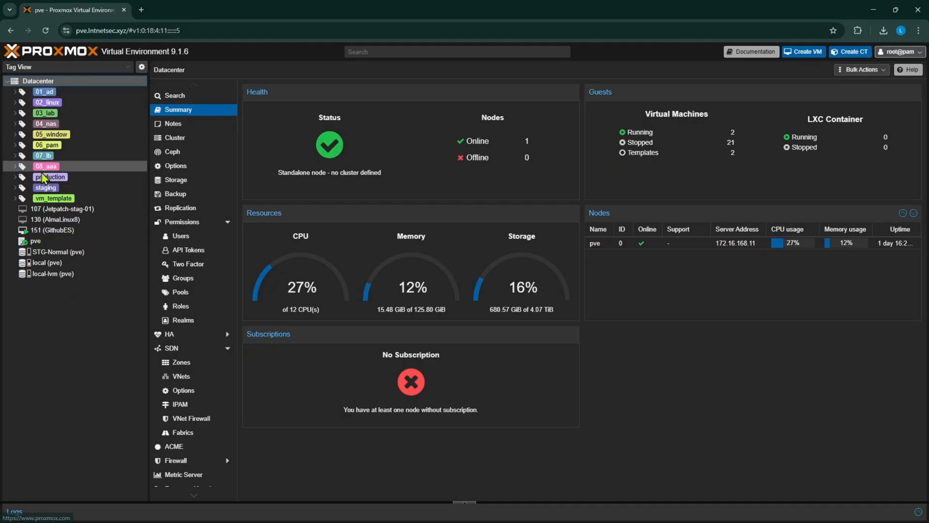
left_click(29, 242)
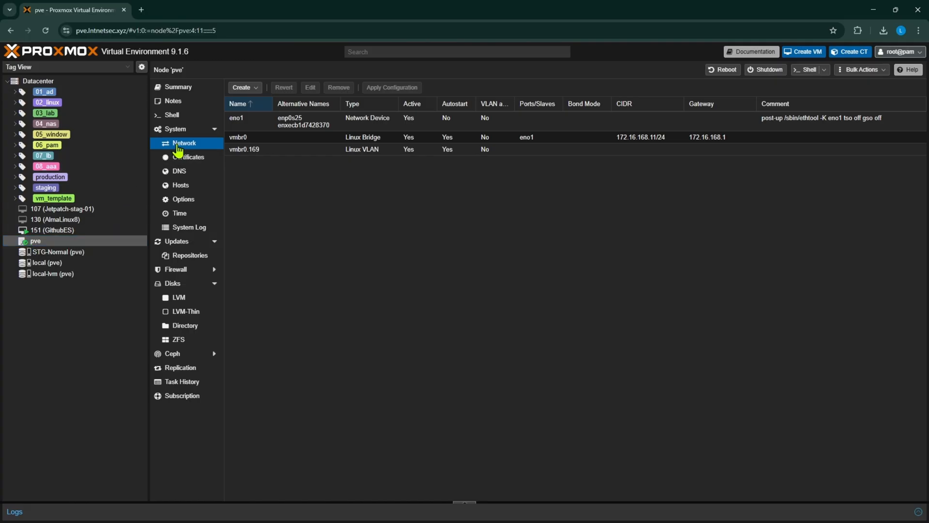
Step: Create a Linux VLAN named vmbr0.181 on node pve with autostart enabled
left_click(254, 88)
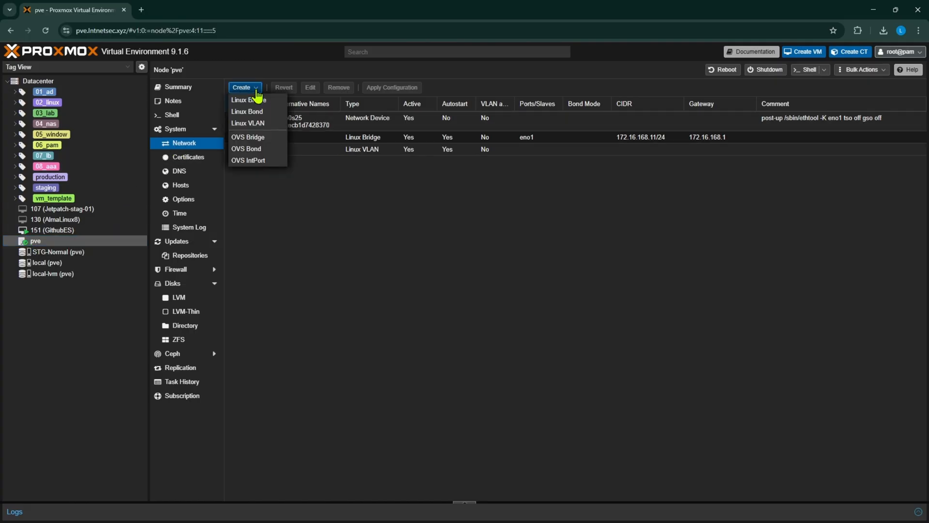
left_click(257, 123)
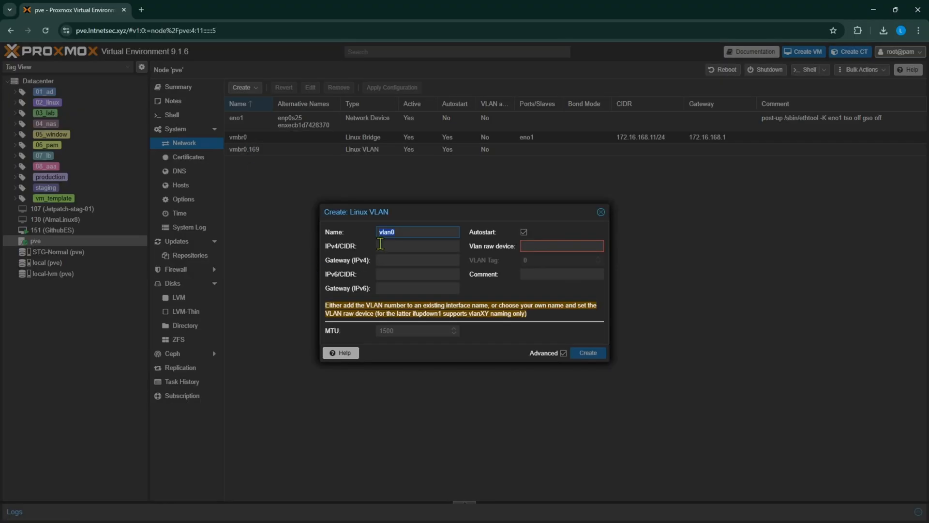
type("vmbr")
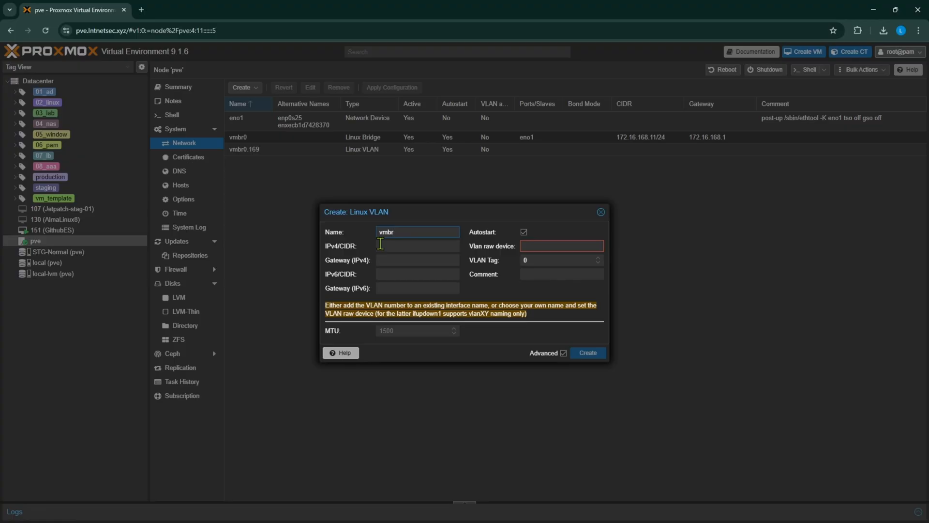
type("0.181")
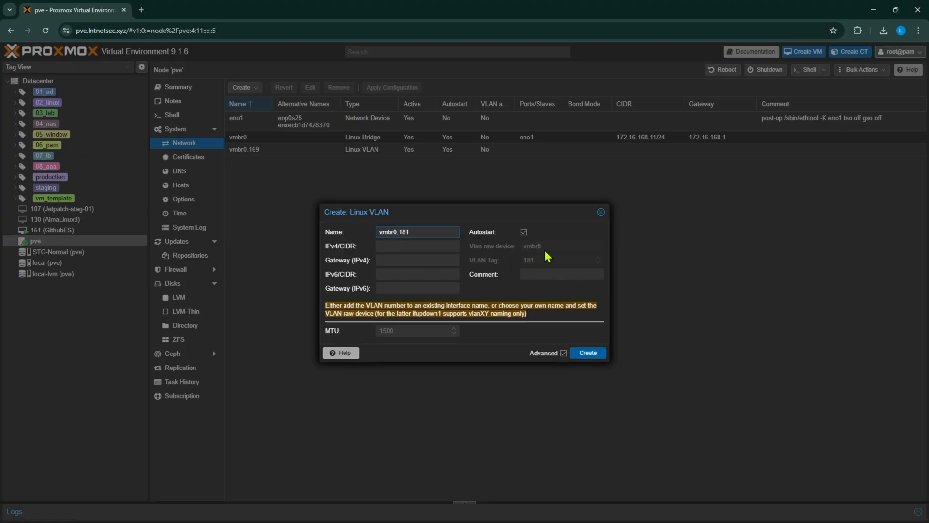
left_click(524, 233)
left_click(591, 353)
left_click(291, 163)
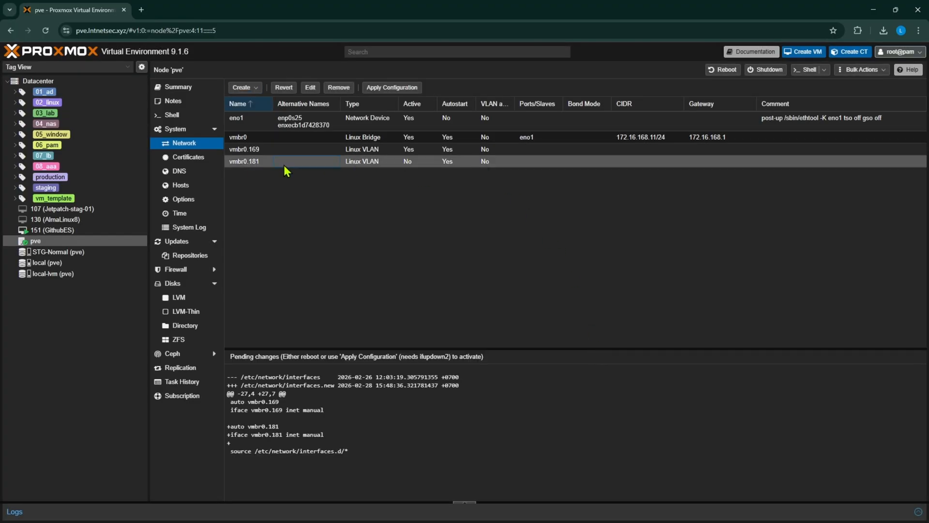
Step: Create a second Linux VLAN named vmbr0.182 on node pve
left_click(244, 88)
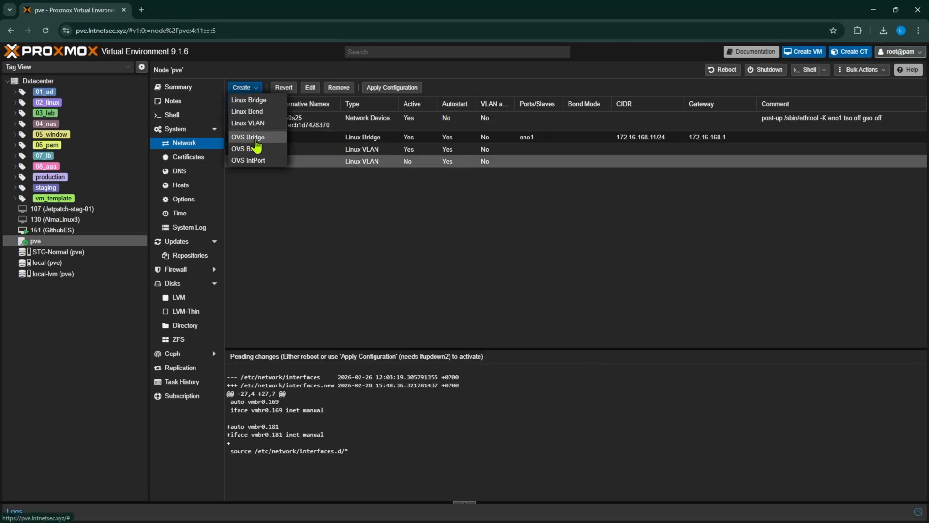
left_click(255, 125)
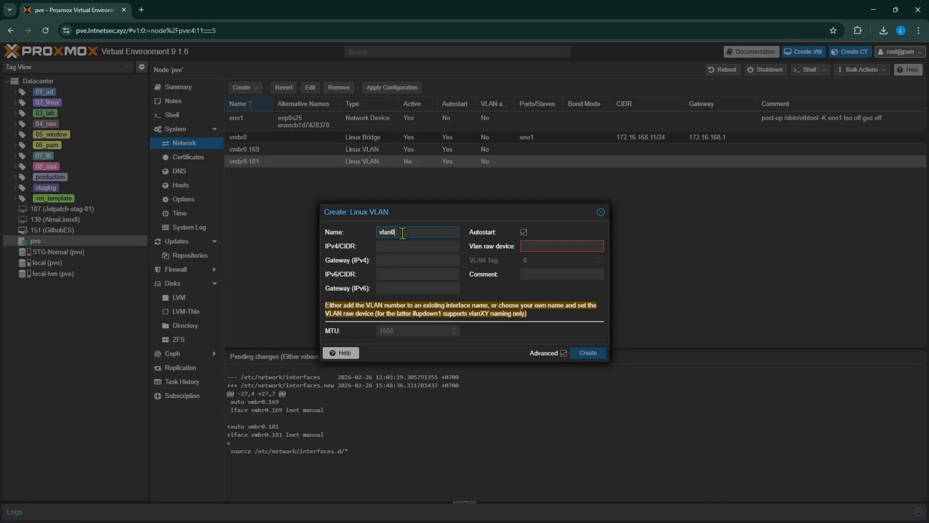
key("BackSpace")
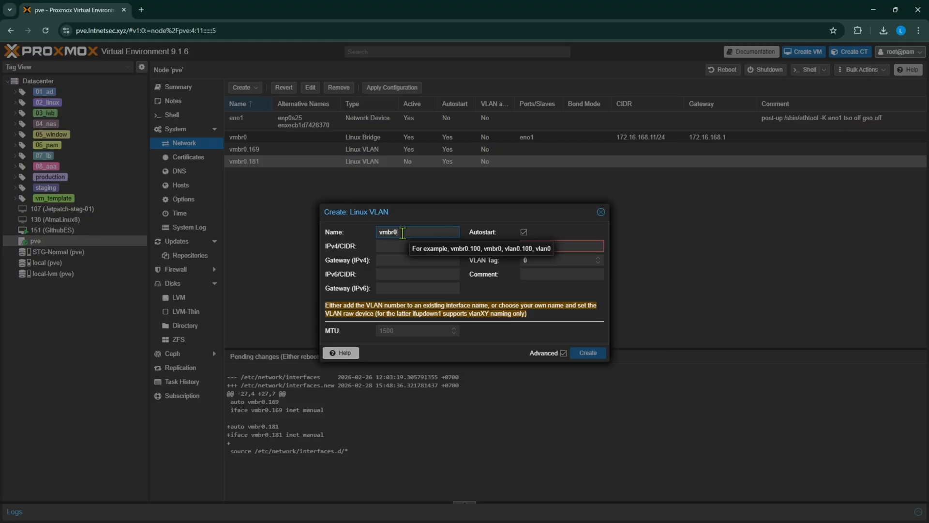
type(".182")
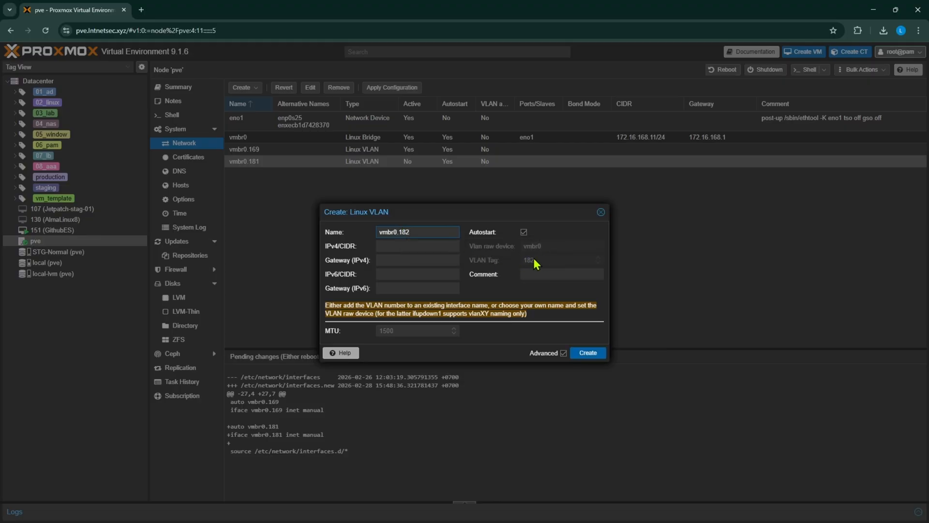
left_click(588, 352)
left_click(276, 173)
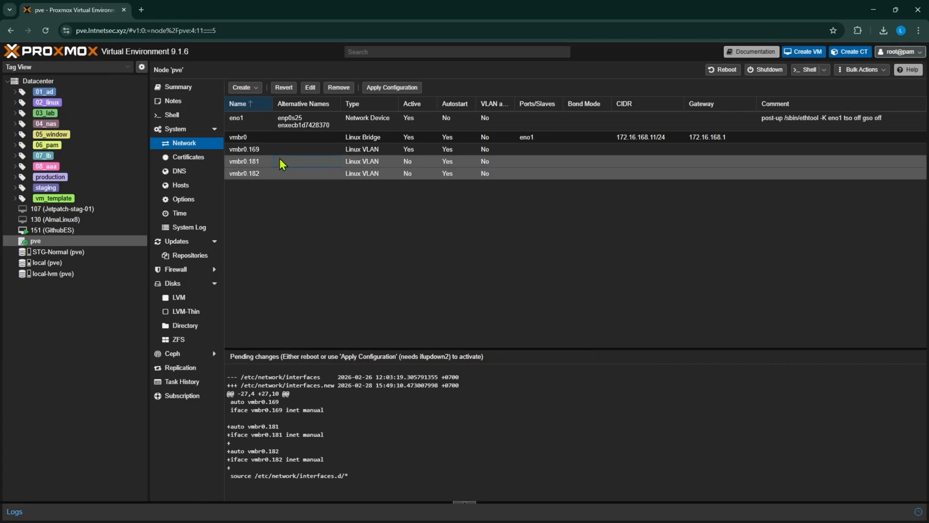
left_click(280, 160)
left_click(271, 177)
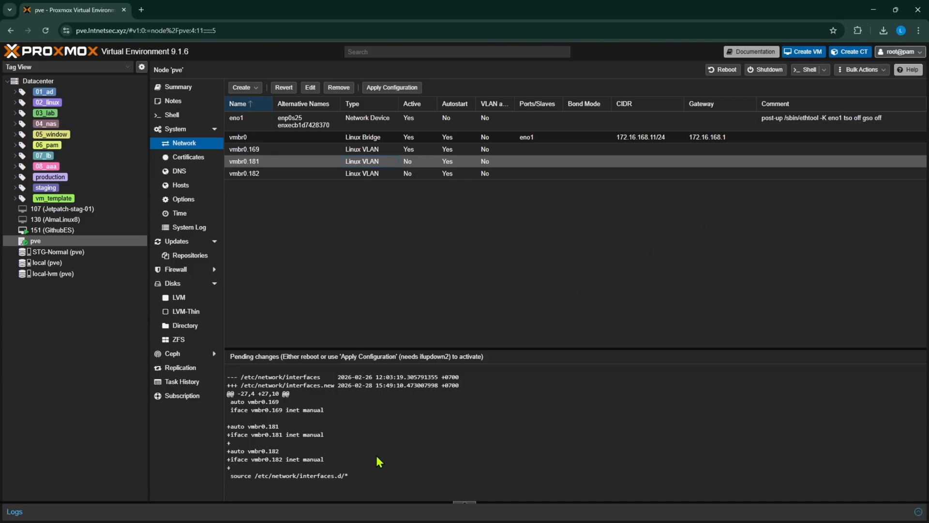
left_click(392, 176)
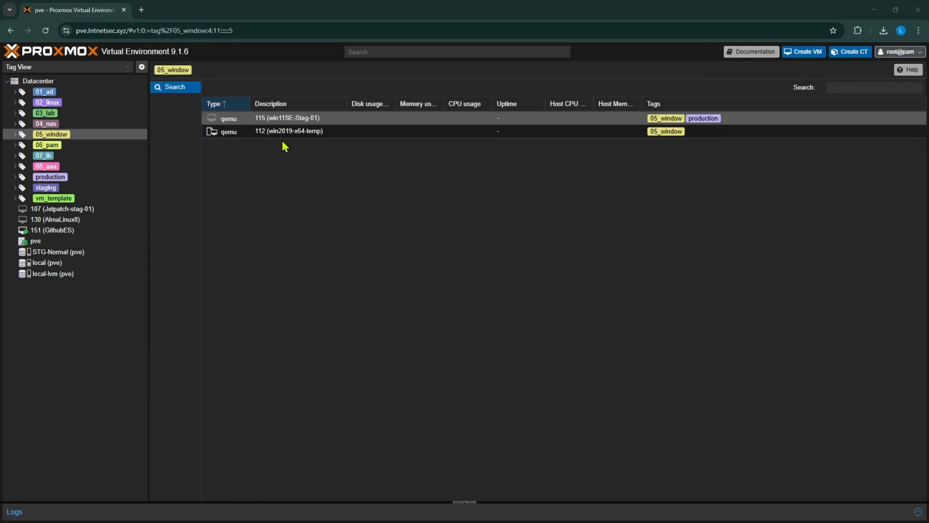
Step: Open the hardware settings of VM 115 (win11SE-Stag-01) under the 05_window tag
left_click(70, 133)
left_click(304, 119)
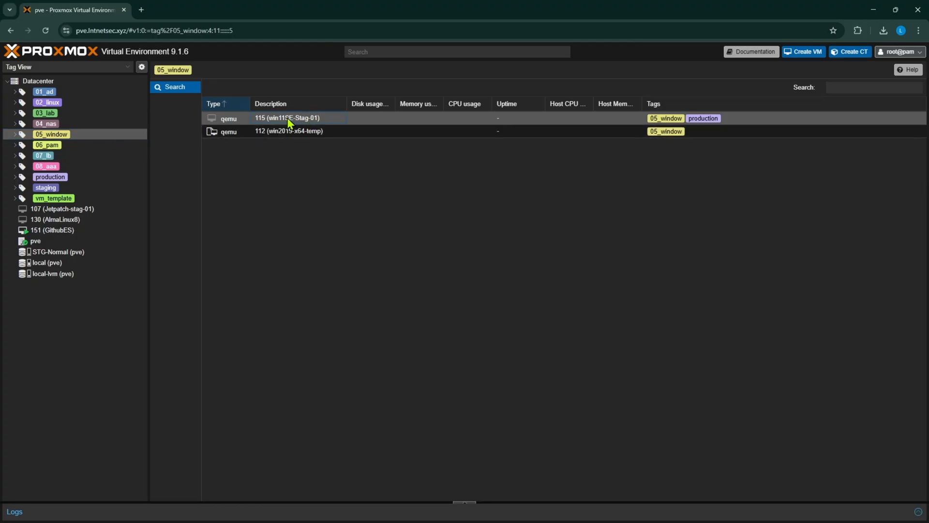
double_click(289, 121)
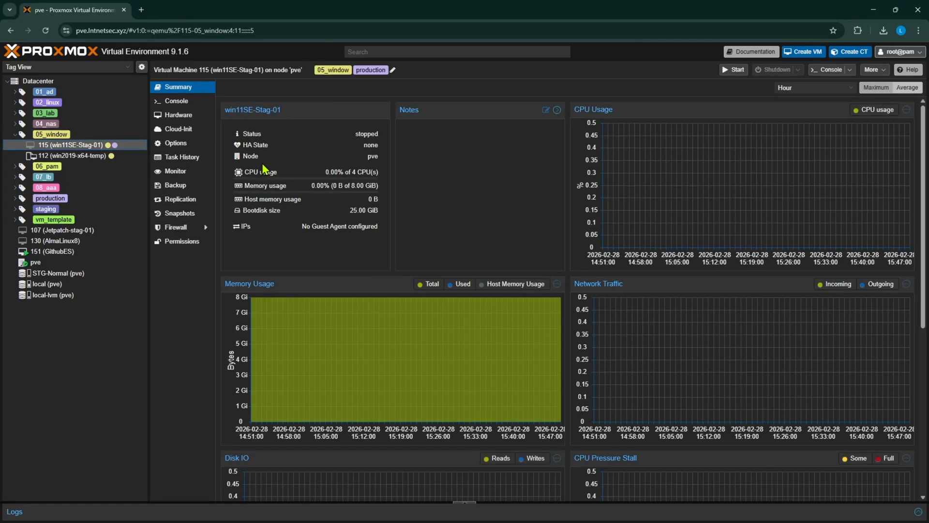
left_click(182, 119)
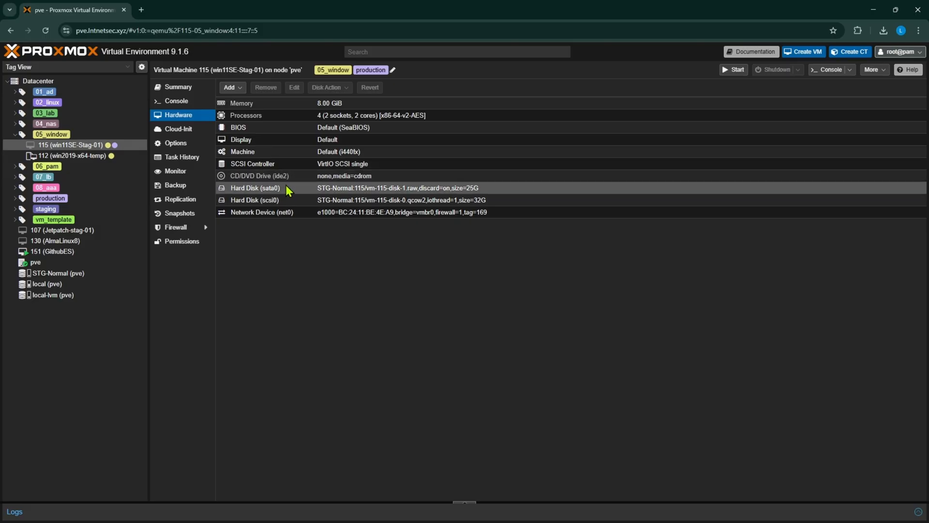
Step: Put VM 115's network device net0 on bridge vmbr0 with VLAN tag 181, and start the virtual machine
double_click(291, 216)
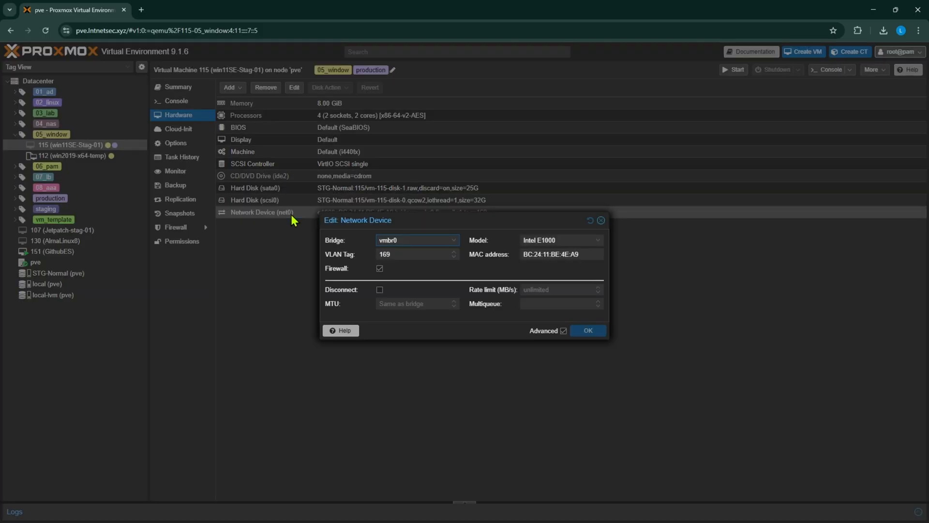
left_click(406, 244)
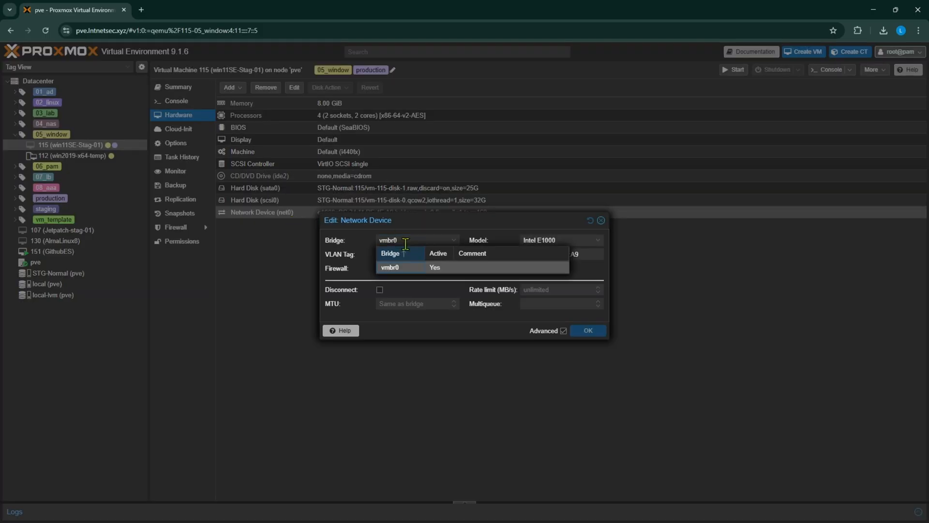
left_click(399, 268)
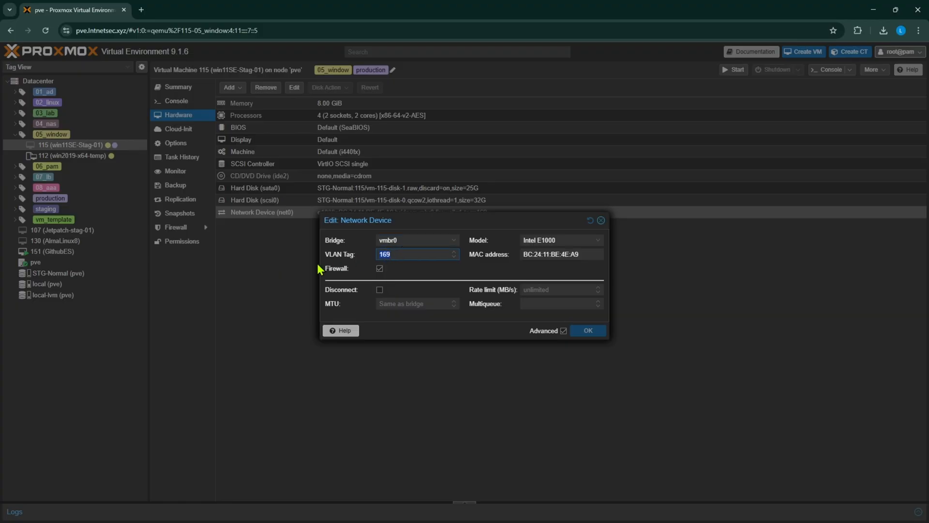
key("BackSpace")
key("BackSpace")
left_click(595, 333)
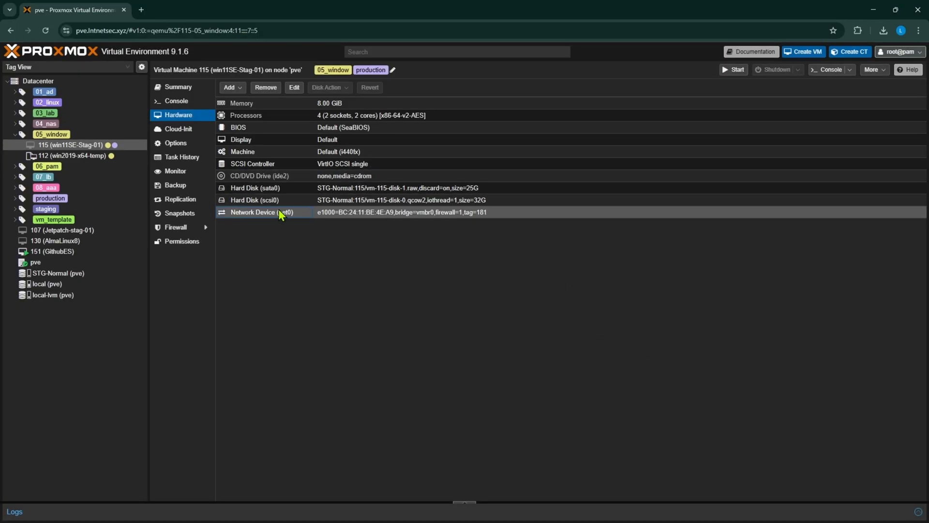
left_click(178, 88)
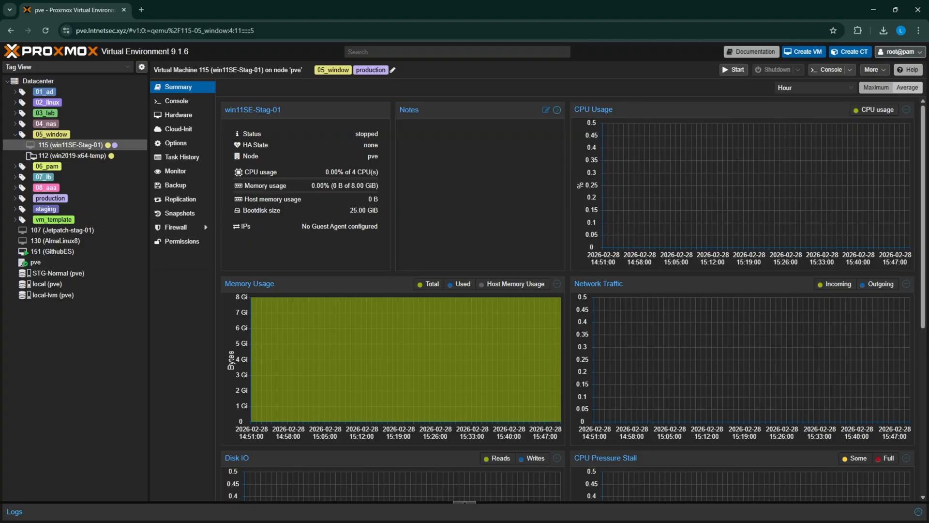
left_click(731, 72)
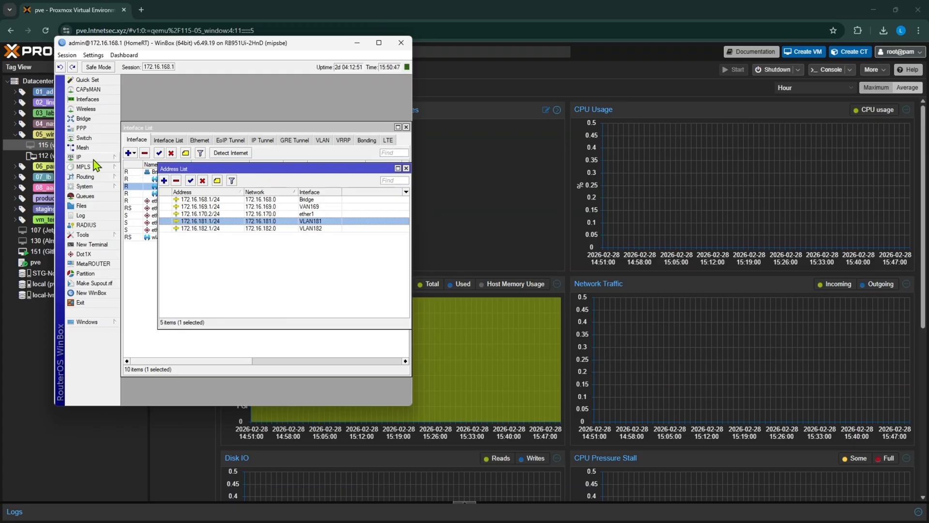
Step: Switch to WinBox and begin a DHCP server setup on interface VLAN181 with gateway 172.16.181.1
left_click(91, 159)
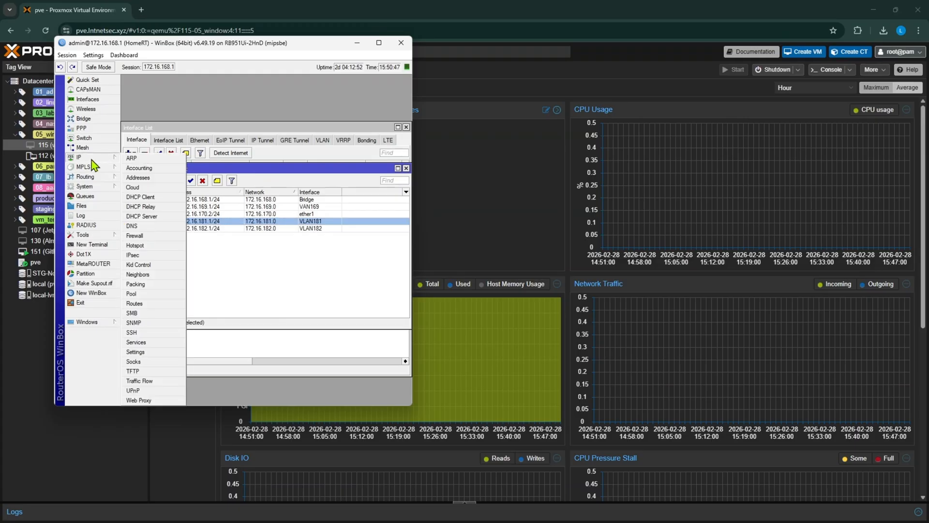
left_click(144, 216)
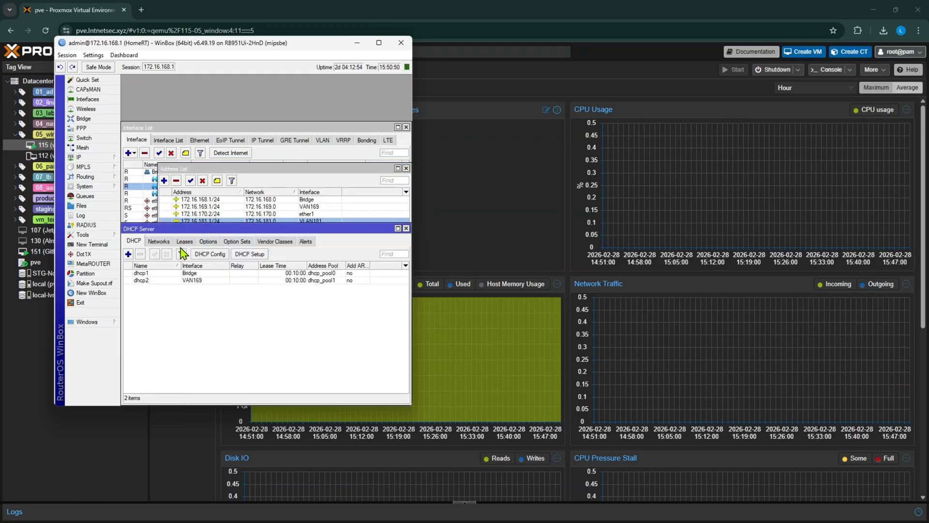
left_click(249, 253)
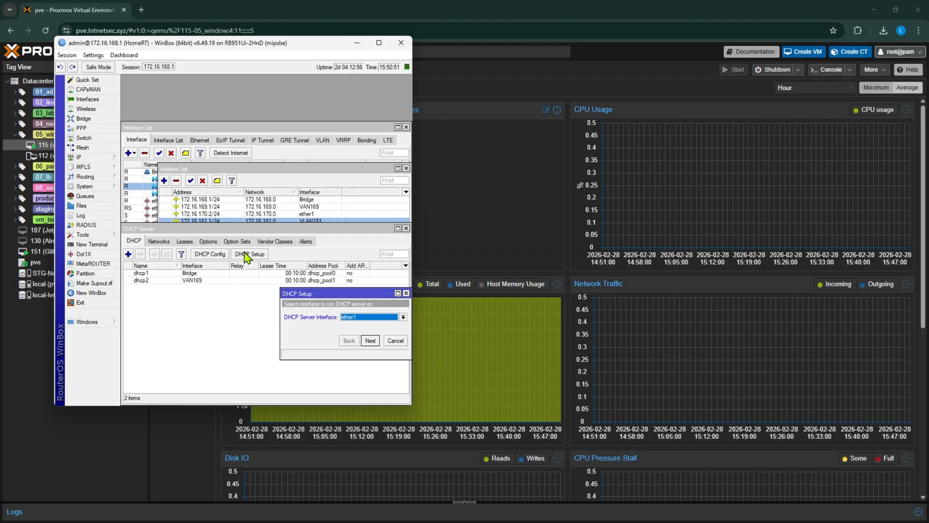
left_click(348, 320)
left_click(357, 349)
left_click(370, 341)
left_click(370, 340)
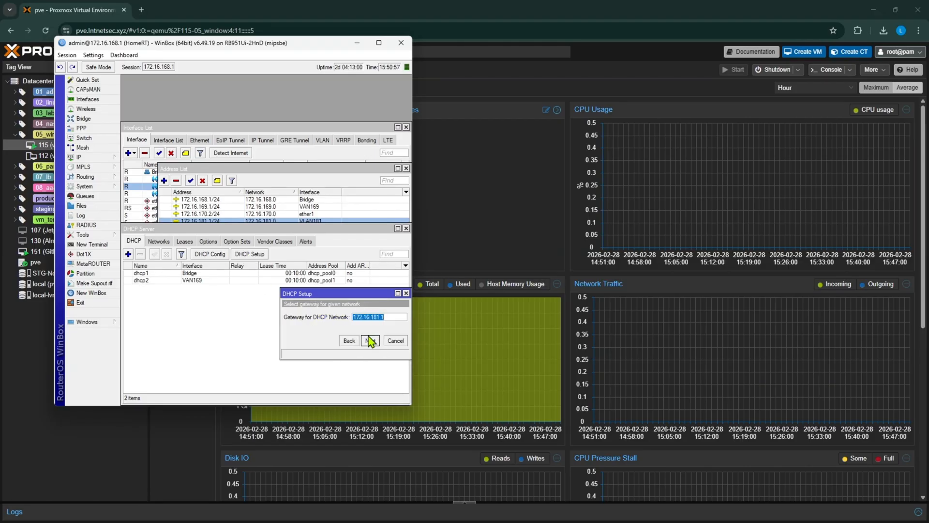
left_click(370, 341)
Step: Set the VLAN181 address pool to 172.16.181.100-172.16.181.110 and finish the setup with DNS servers 8.8.8.8 and 1.1.1.1
left_click(360, 317)
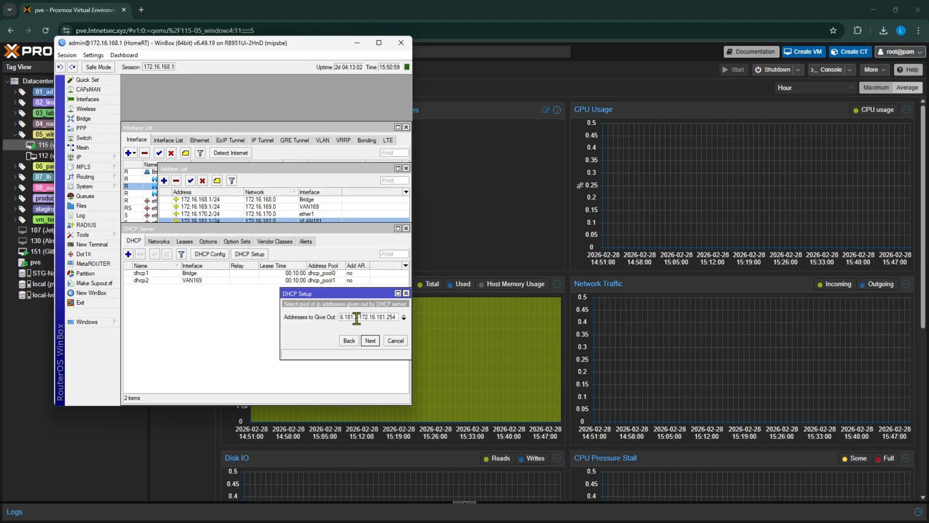
key("BackSpace")
type("100")
key("Right")
key("Right")
key("Right")
key("Right")
key("Right")
key("Right")
key("Right")
type("110")
left_click(369, 340)
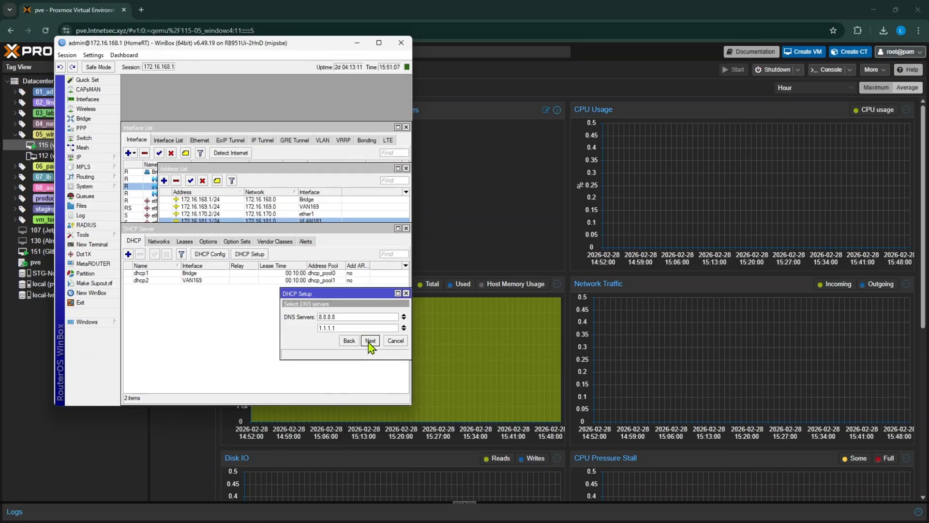
left_click(370, 341)
left_click(370, 341)
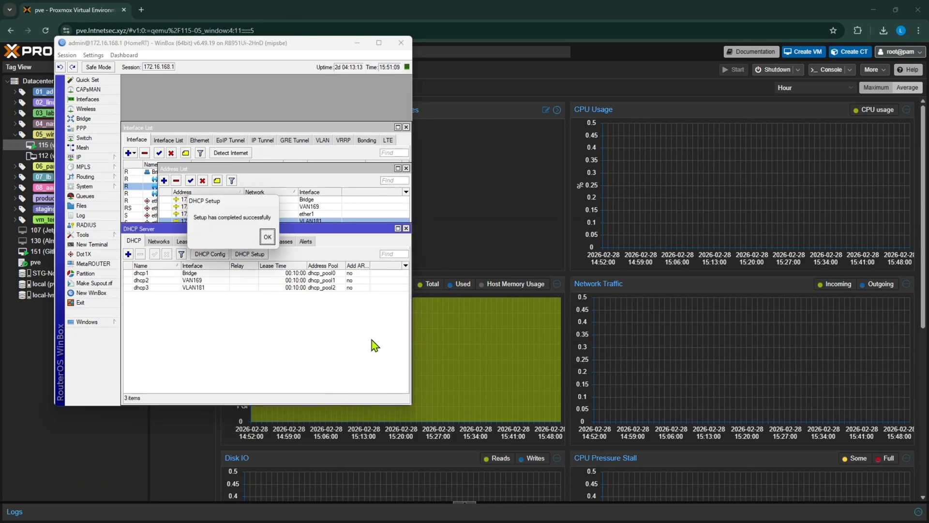
left_click(267, 237)
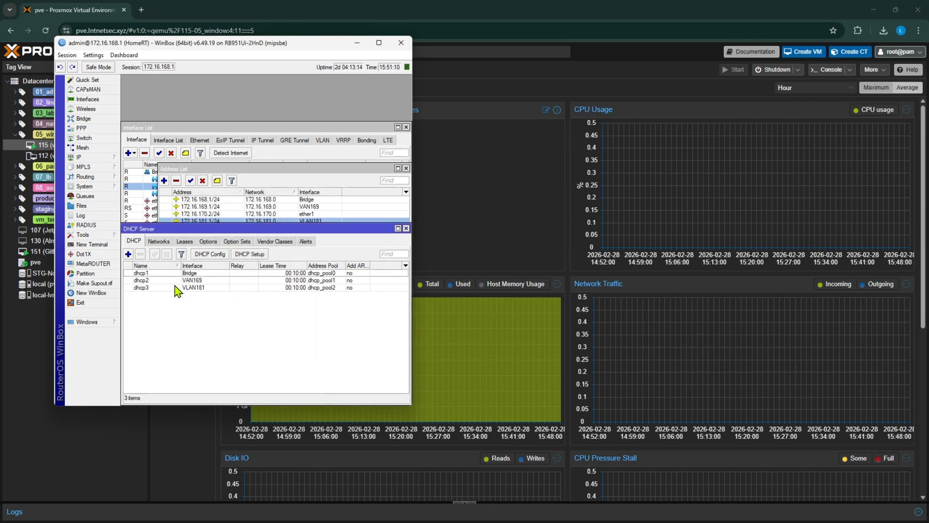
Step: Begin another DHCP server setup on interface VLAN182 with address space 172.16.182.0/24 and gateway 172.16.182.1
left_click(260, 255)
left_click(353, 317)
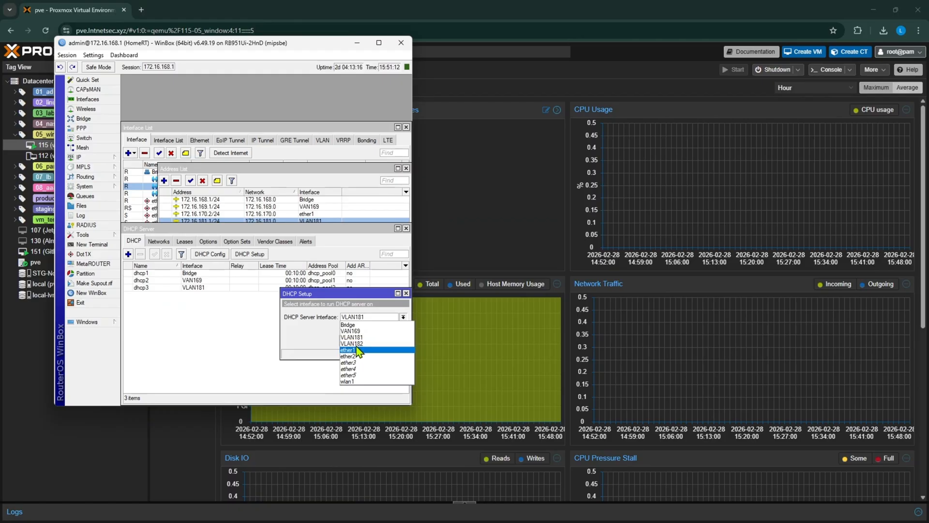
left_click(352, 343)
left_click(370, 341)
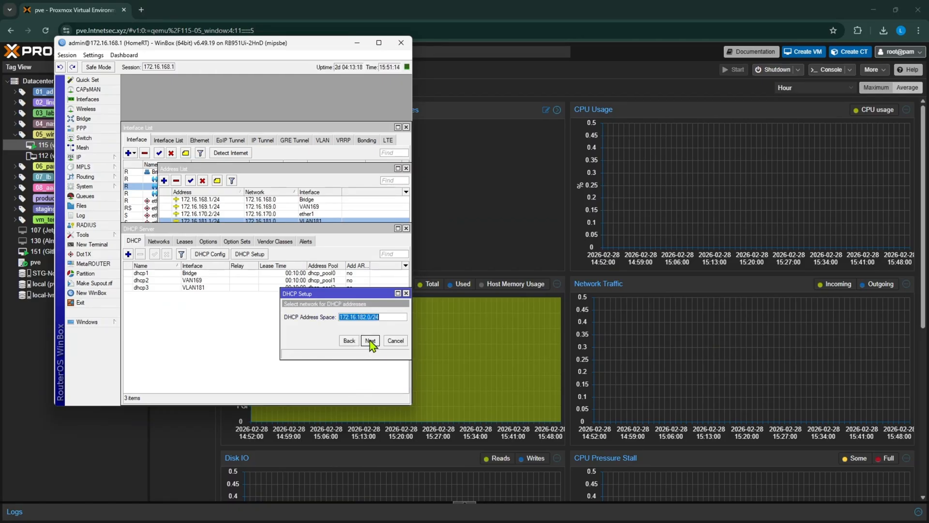
left_click(370, 341)
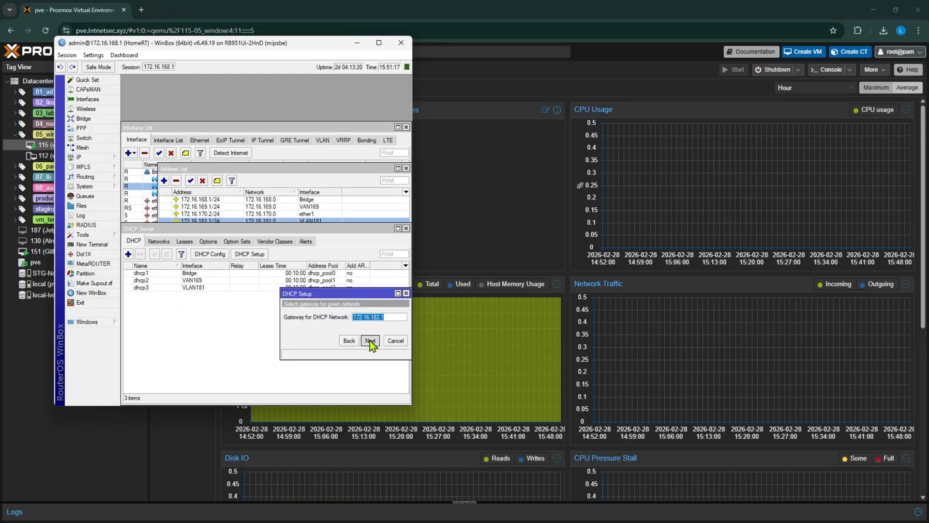
left_click(370, 341)
Step: Set the VLAN182 address pool to 172.16.182.100-172.16.182.110, complete the DHCP setup with lease time 00:10:00, and minimise WinBox
left_click(359, 318)
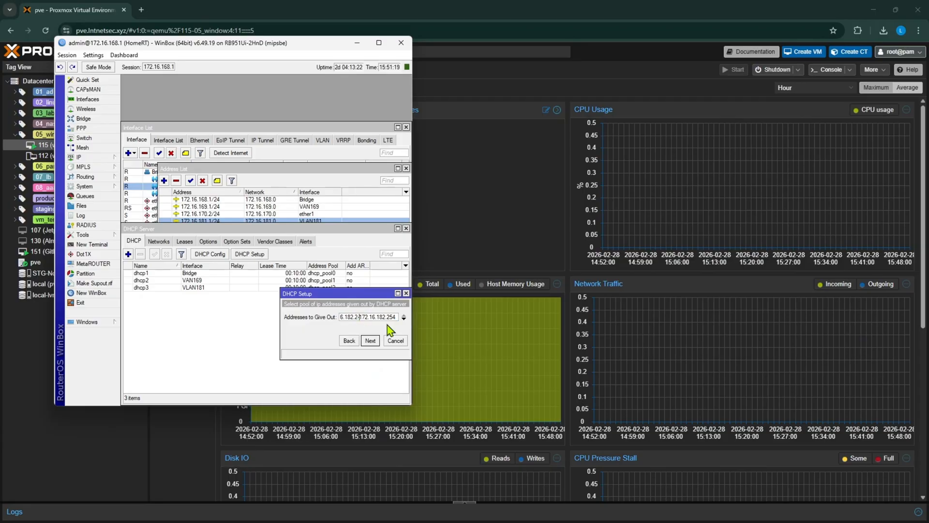
key("BackSpace")
type("100")
key("Right")
key("Right")
key("Right")
key("Right")
key("Right")
key("Right")
key("Right")
key("Right")
key("Right")
key("Right")
key("BackSpace")
key("BackSpace")
key("BackSpace")
type("110")
left_click(370, 341)
left_click(370, 341)
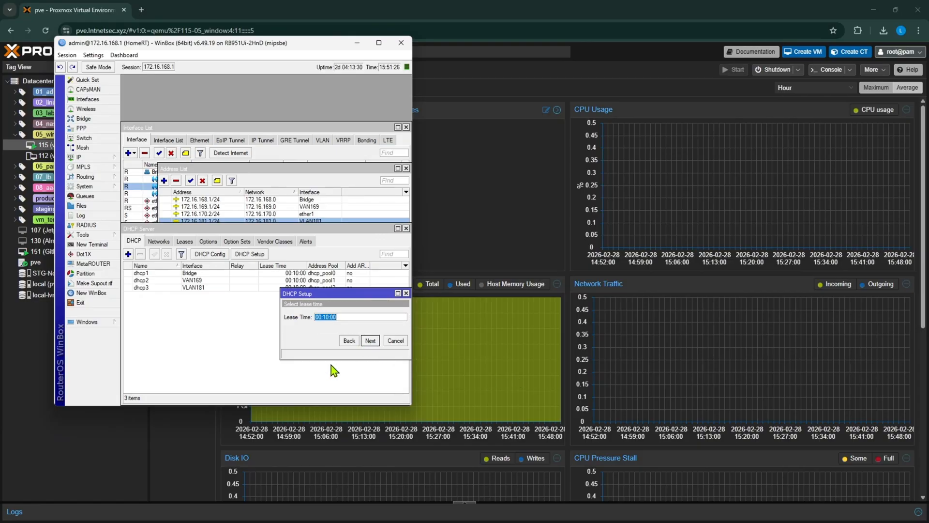
left_click(371, 340)
left_click(268, 238)
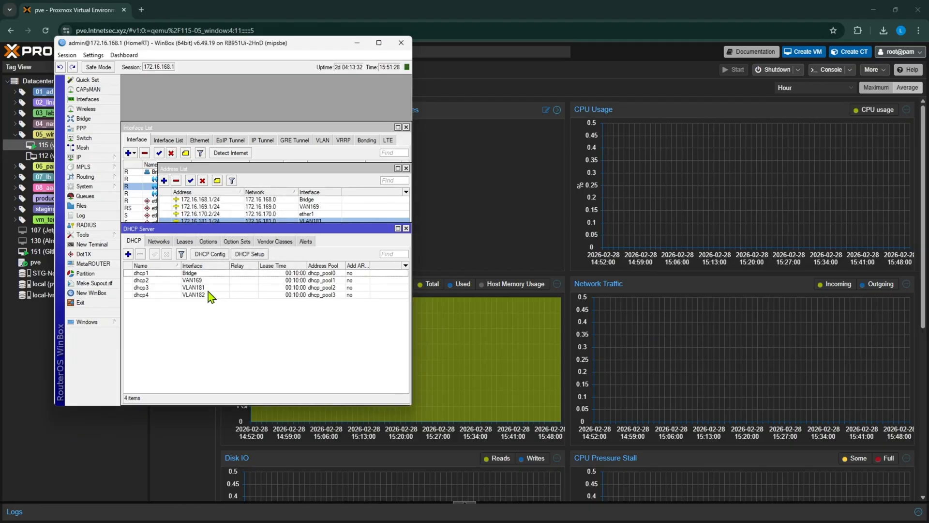
left_click(207, 296)
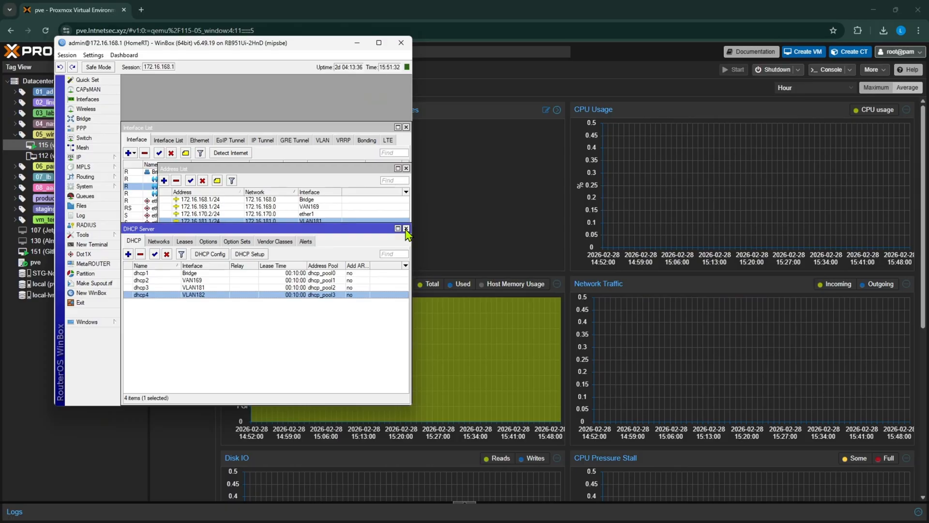
left_click(360, 43)
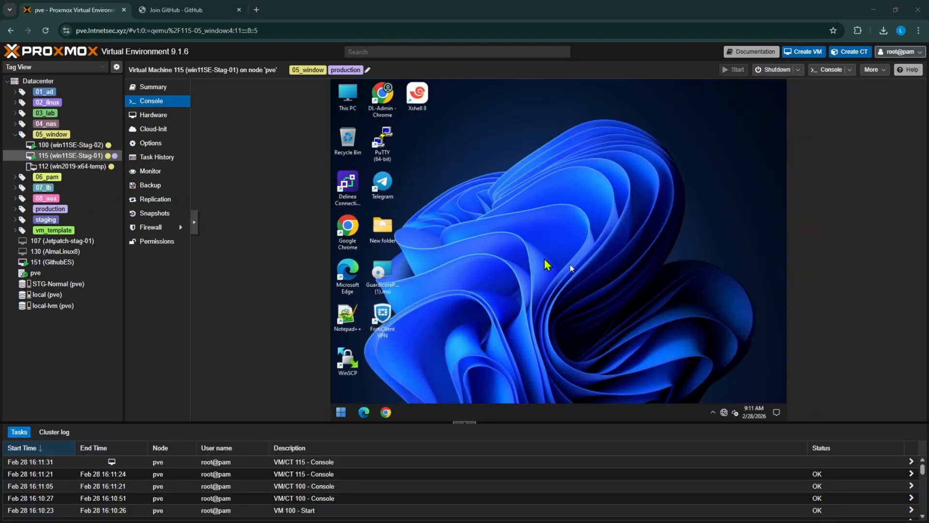
Step: Open the console of VM 115 in a separate maximised window and refresh the guest desktop
right_click(532, 179)
left_click(567, 205)
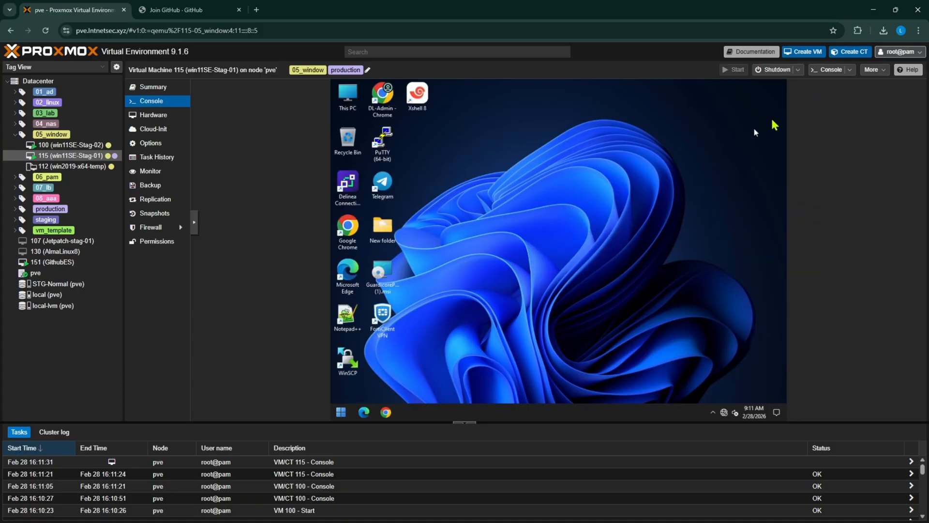
left_click(829, 69)
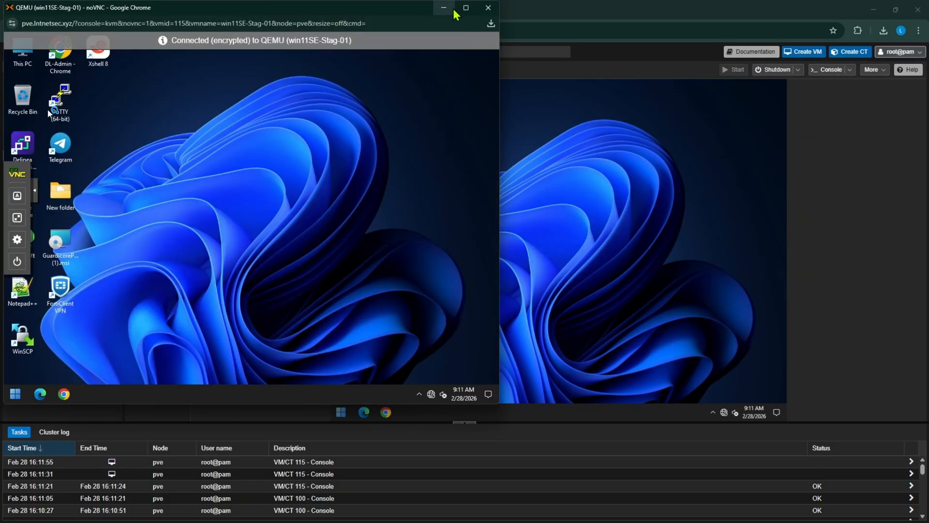
left_click(466, 7)
right_click(491, 260)
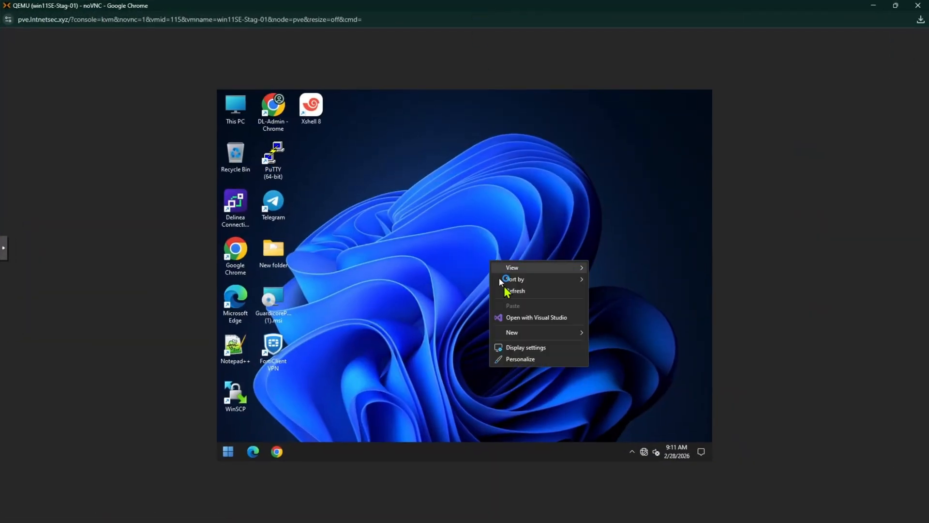
left_click(507, 290)
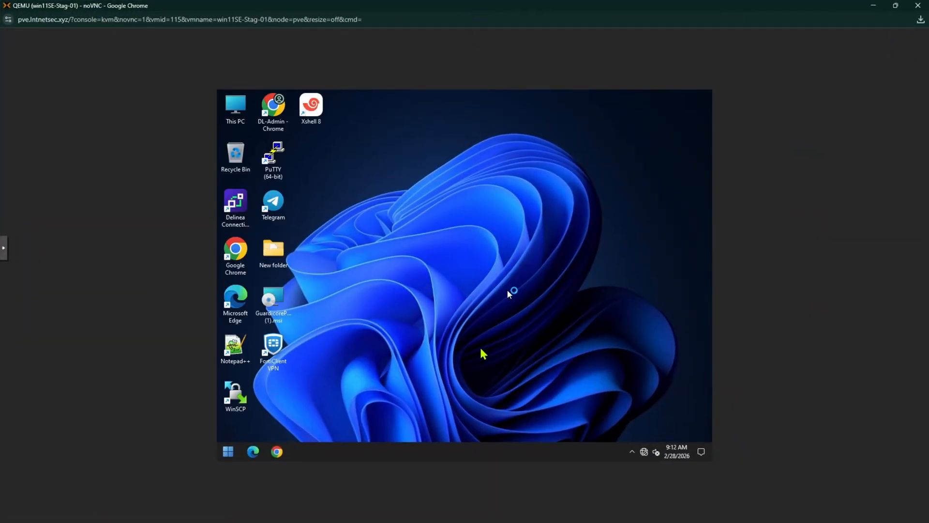
Step: Open the Run dialog and a Command Prompt window inside the virtual machine
right_click(229, 454)
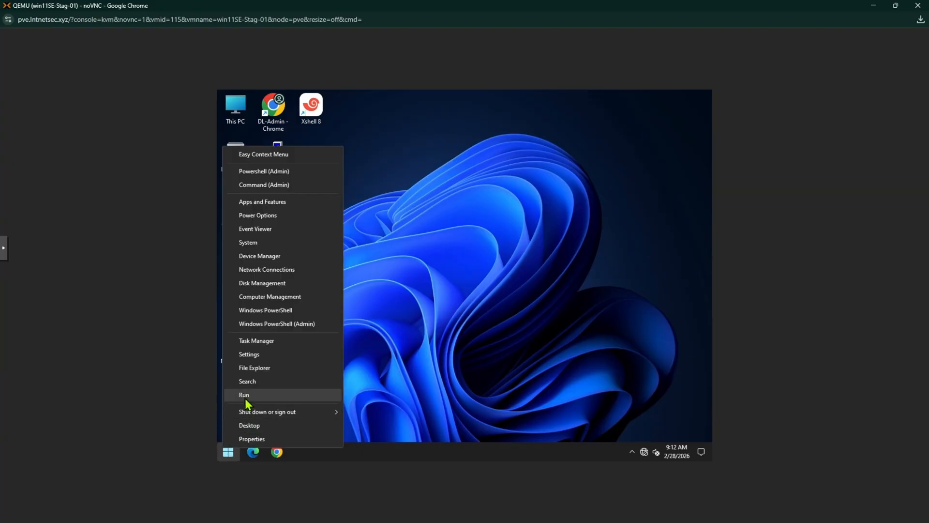
left_click(246, 401)
left_click(231, 453)
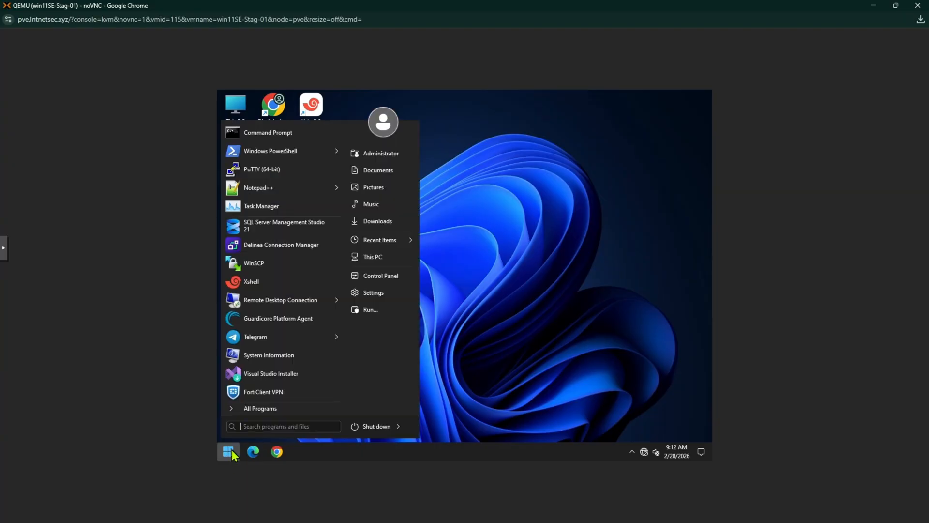
left_click(270, 135)
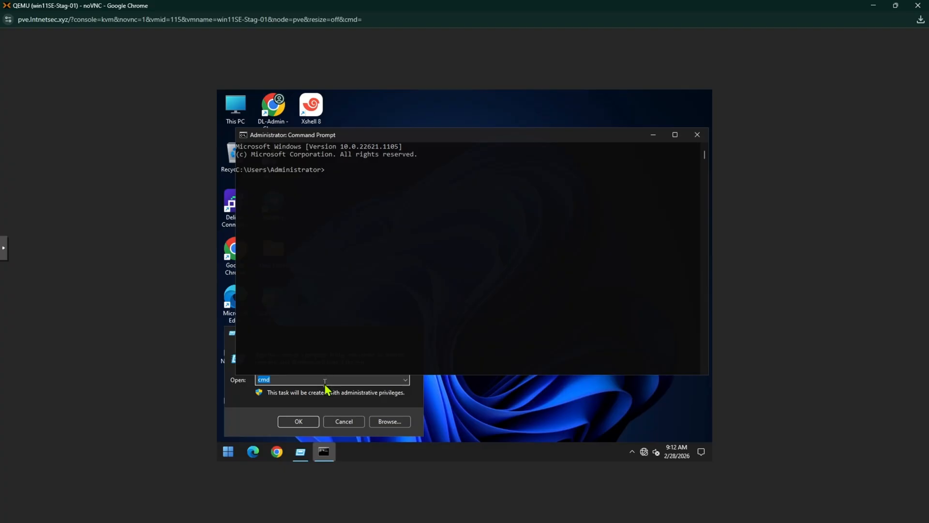
Step: Launch the Network Connections window by running ncpa.cpl from the Run dialog
left_click(328, 380)
key("ctrl+a")
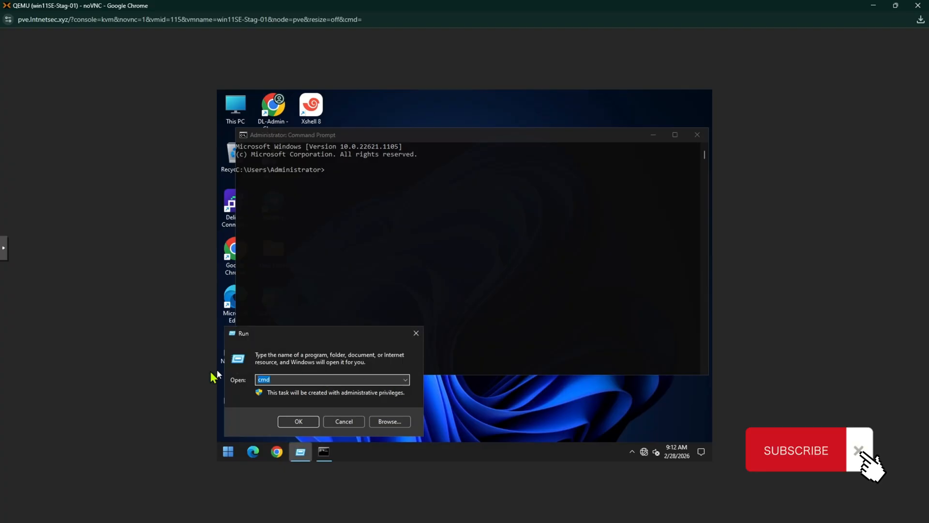
type("ncpa.cpl")
key("Return")
Step: Run ipconfig in the Command Prompt and check the IPv4 address of adapter Ethernet 3
left_click(373, 225)
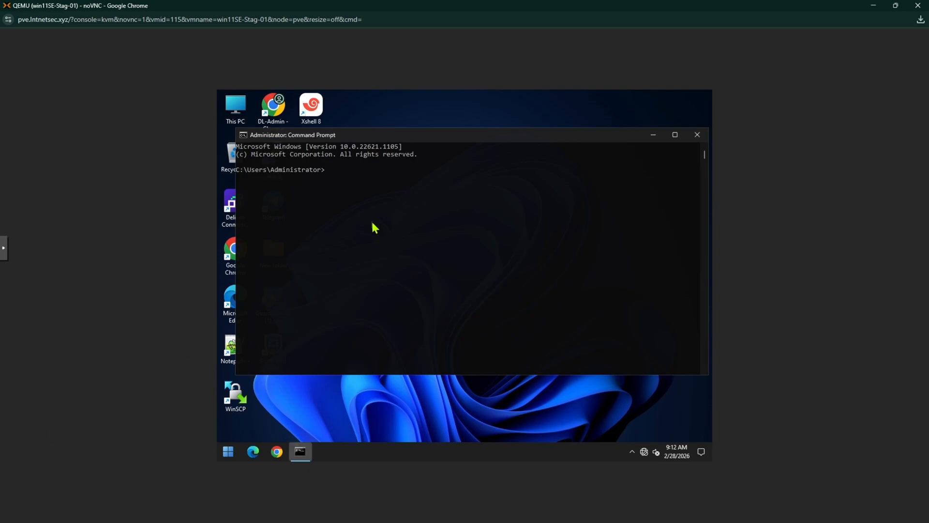
type("ipconfig")
key("Return")
left_click(442, 301)
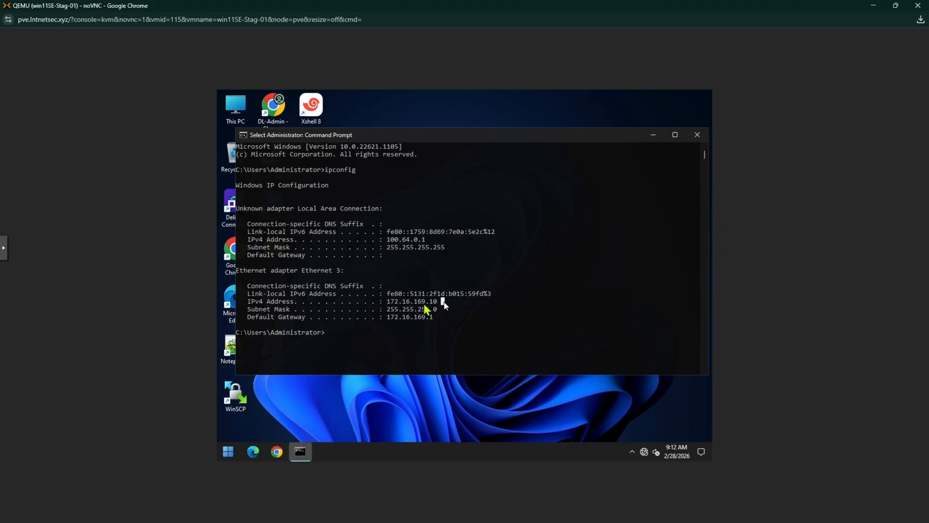
left_click_drag(443, 302, 386, 302)
right_click(433, 303)
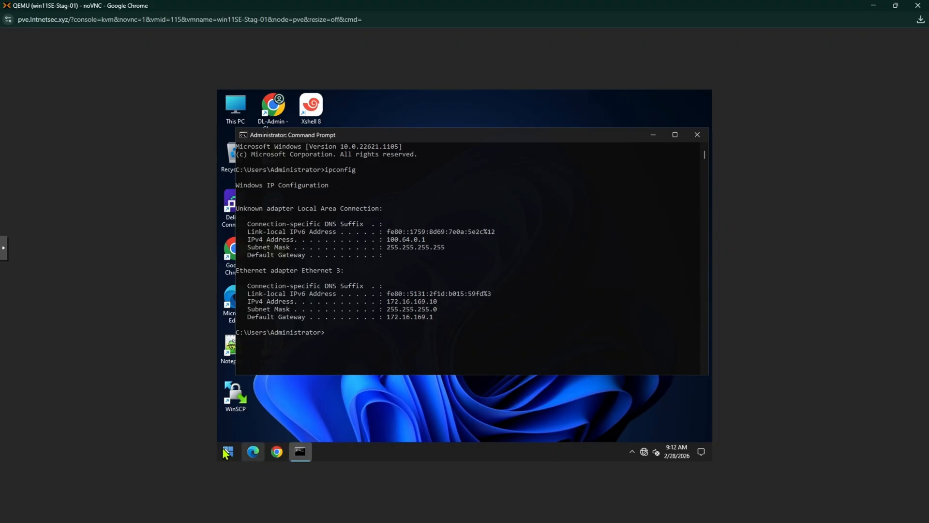
Step: Set the Ethernet 3 adapter's IPv4 properties to obtain the IP address and DNS server address automatically
left_click(645, 453)
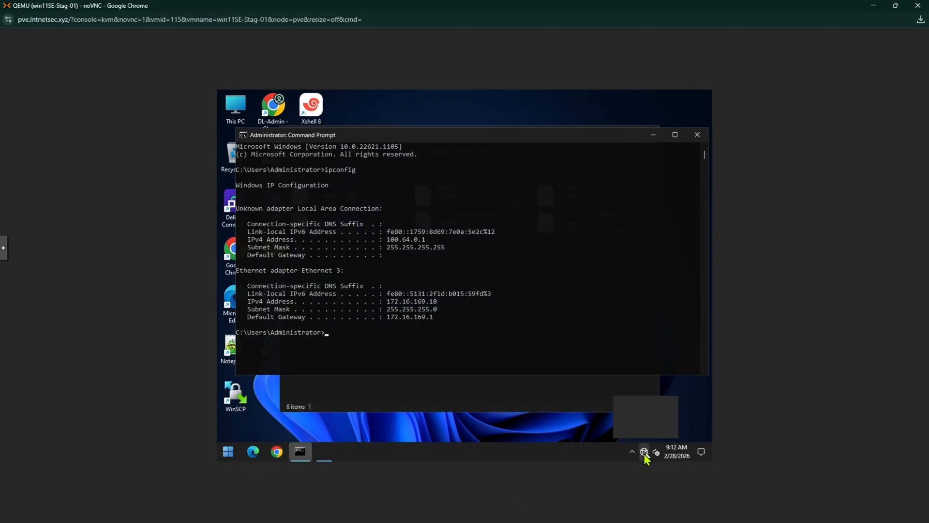
left_click(429, 390)
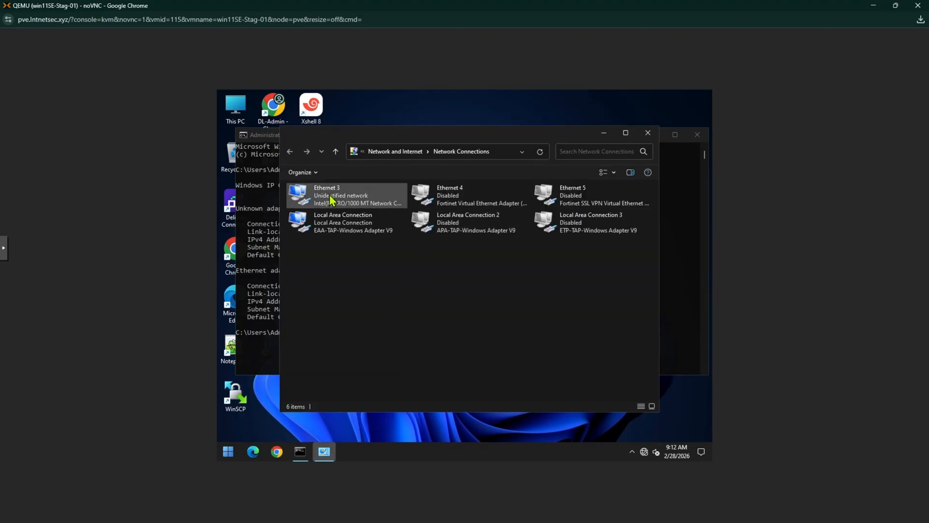
left_click(330, 198)
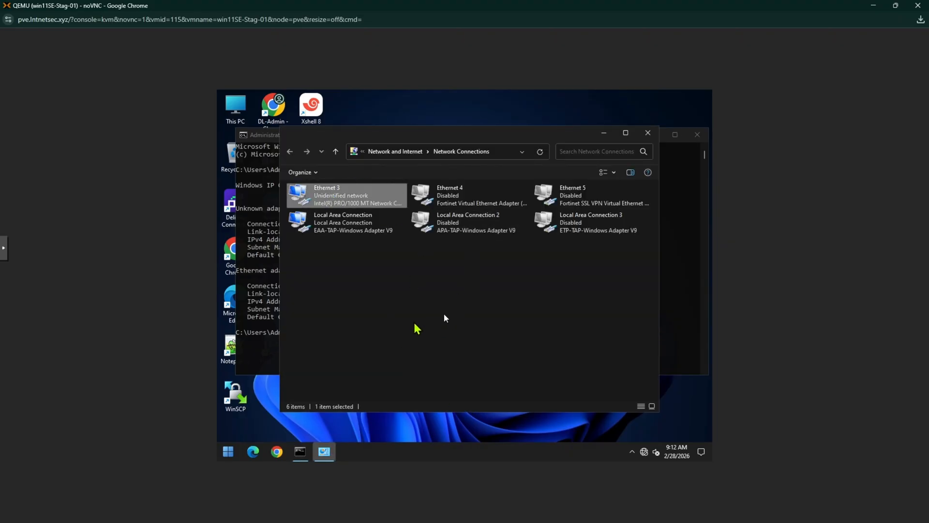
double_click(337, 196)
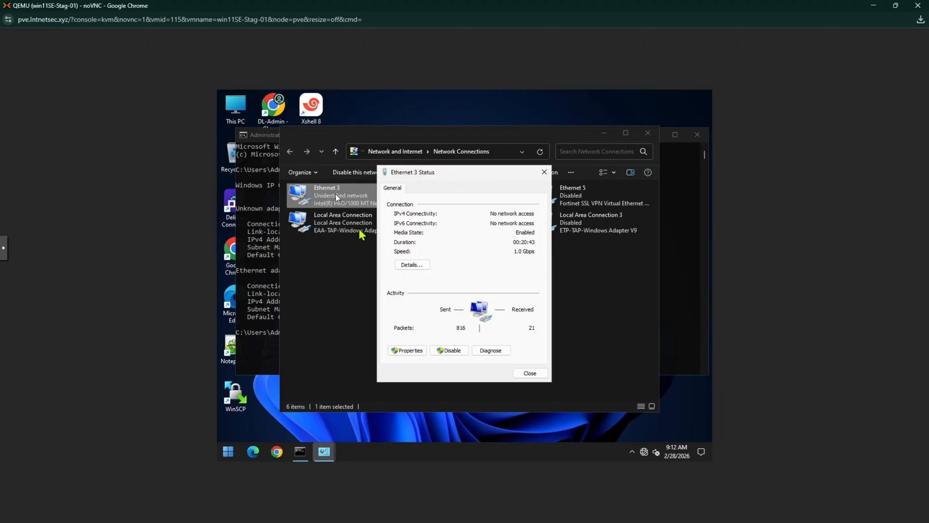
left_click(405, 350)
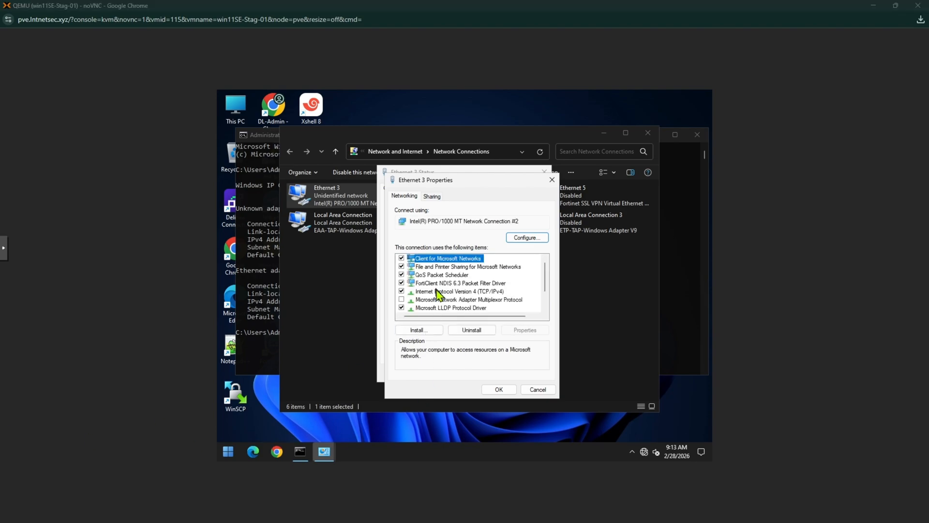
double_click(438, 292)
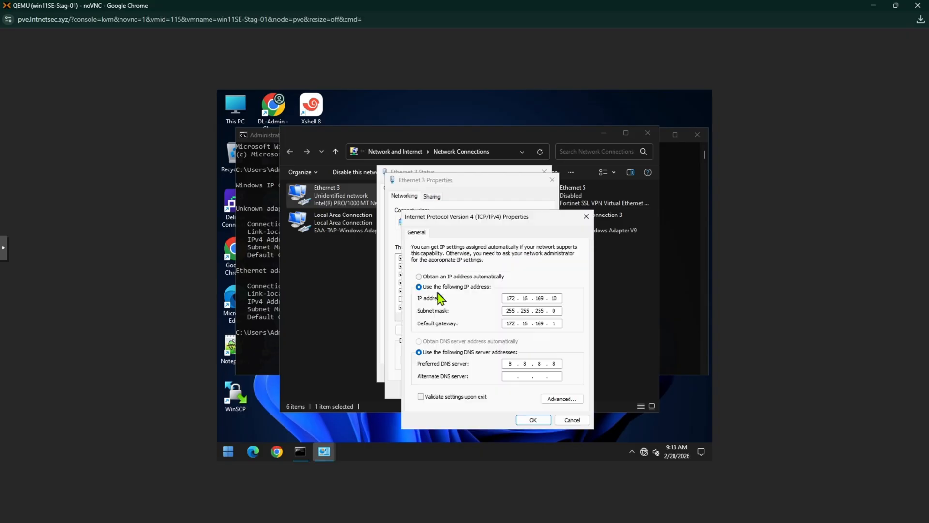
left_click(456, 277)
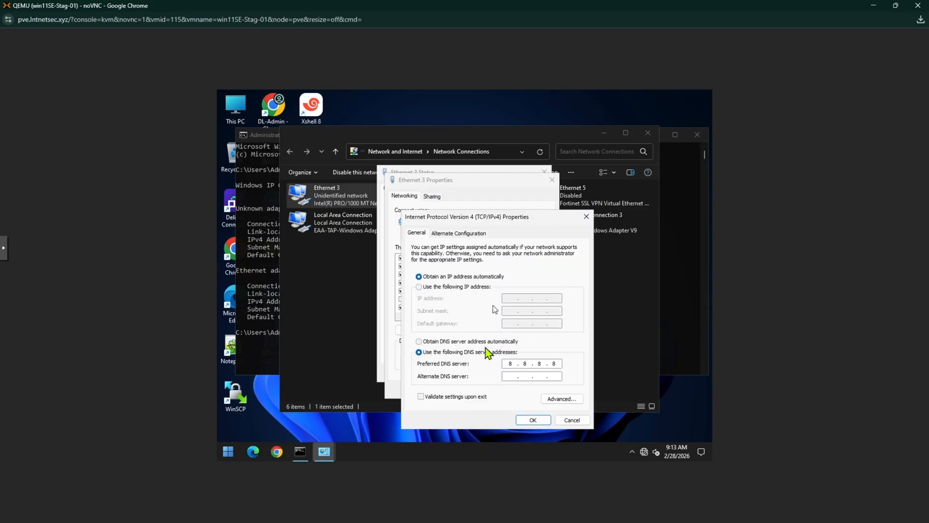
left_click(479, 342)
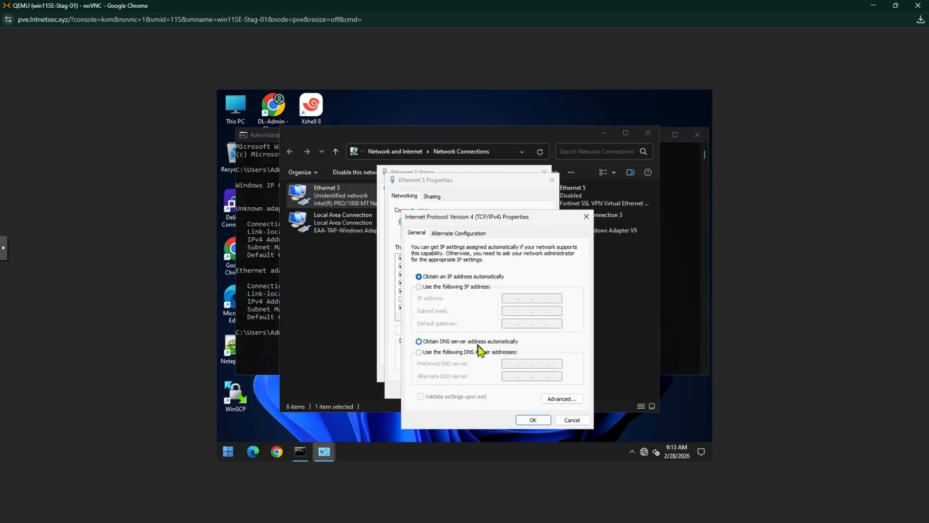
left_click(533, 421)
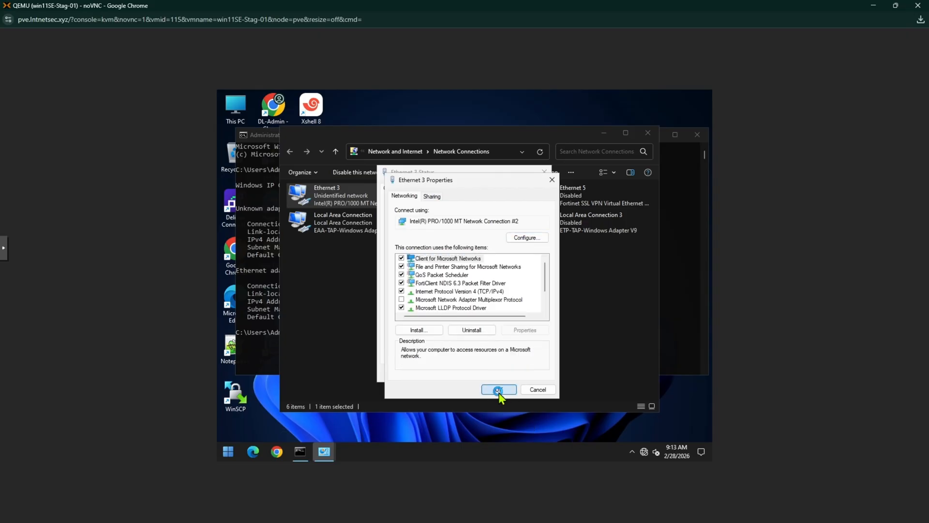
left_click(517, 389)
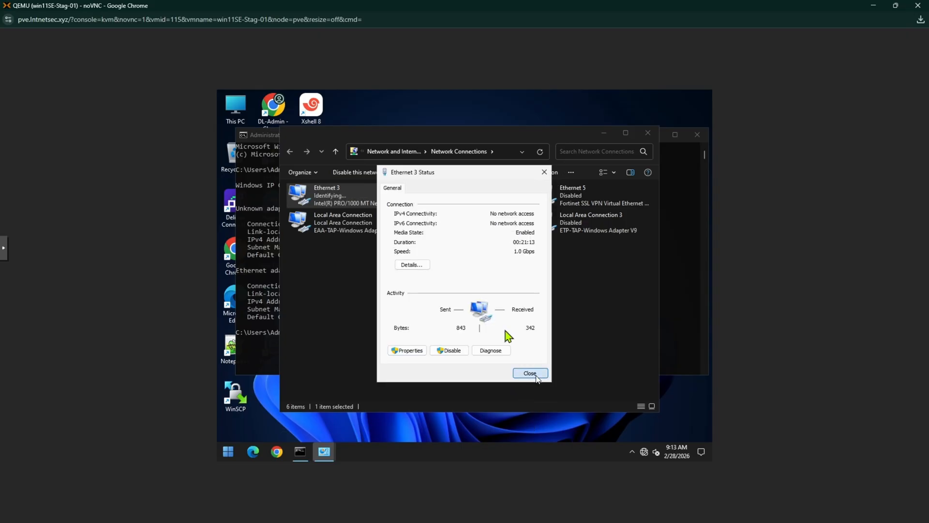
Step: Check the Ethernet 3 connection details for the IPv4 address assigned by DHCP
left_click(418, 265)
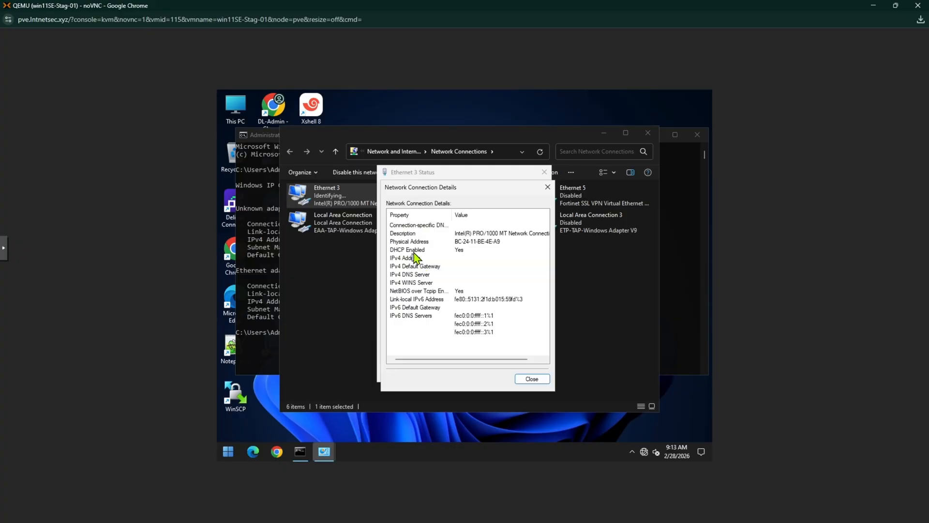
left_click(540, 383)
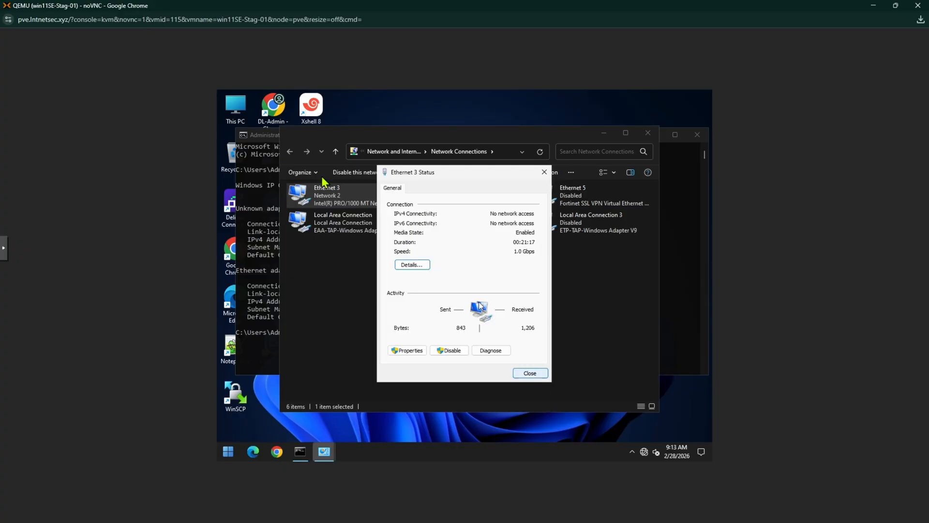
left_click(410, 265)
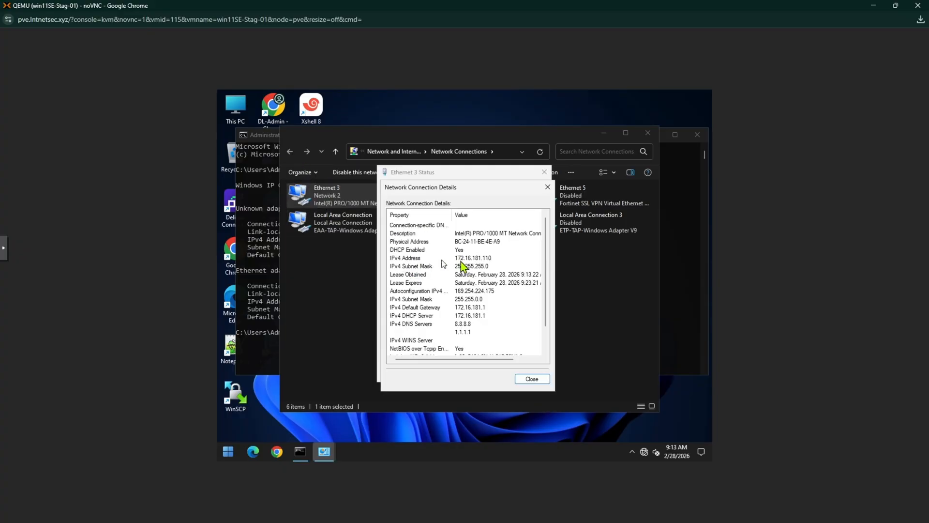
left_click(476, 257)
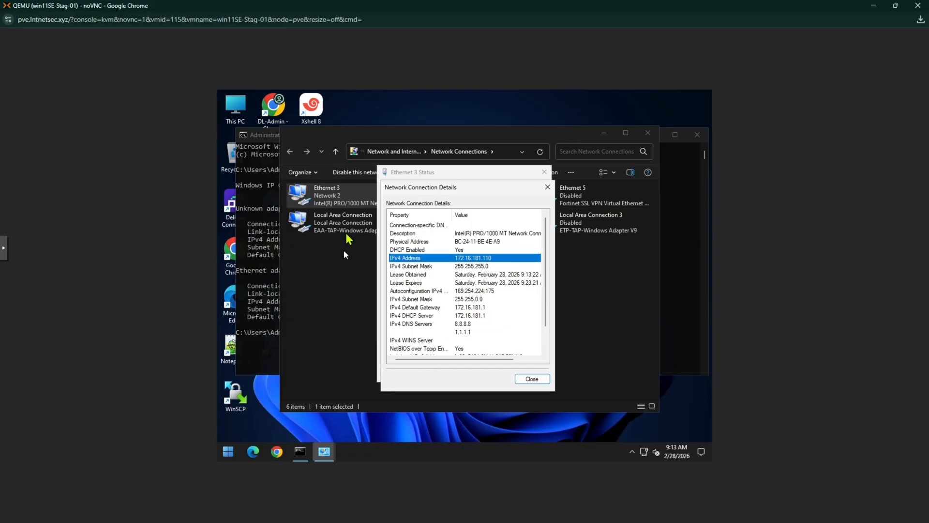
Step: Clear the Command Prompt and run ipconfig to check the addresses of adapter Ethernet 3
left_click(262, 306)
type("cl")
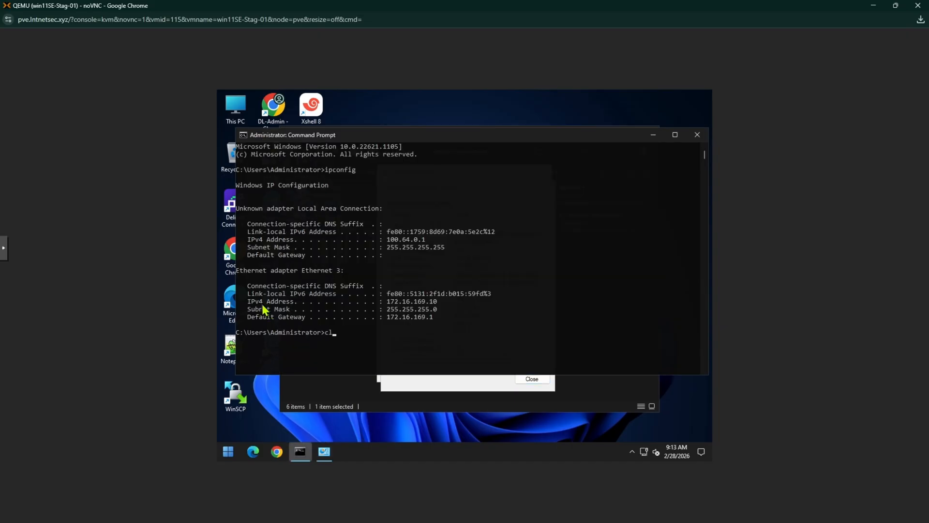
type("s")
key("Return")
type("ipconfig")
key("Return")
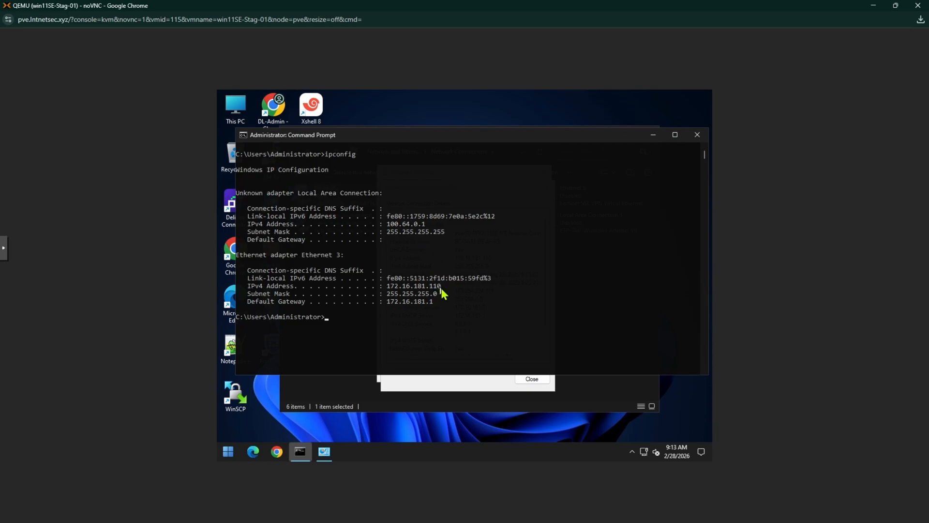
Step: Ping the VLAN 181 default gateway 172.16.181.1 from the Command Prompt
double_click(436, 285)
right_click(432, 304)
type("172.16.181.")
key("Return")
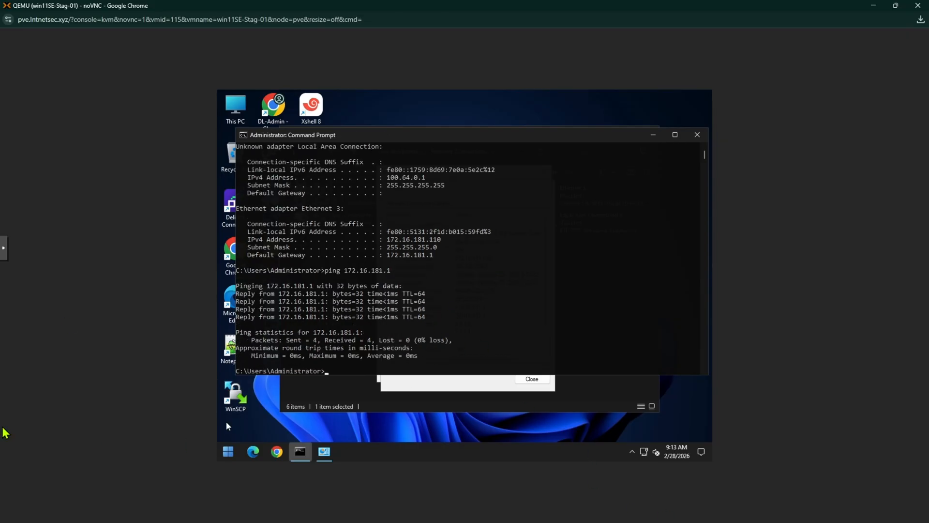
Step: Test internet connectivity by pinging 8.8.8.8, and repeat the ping
left_click(439, 283)
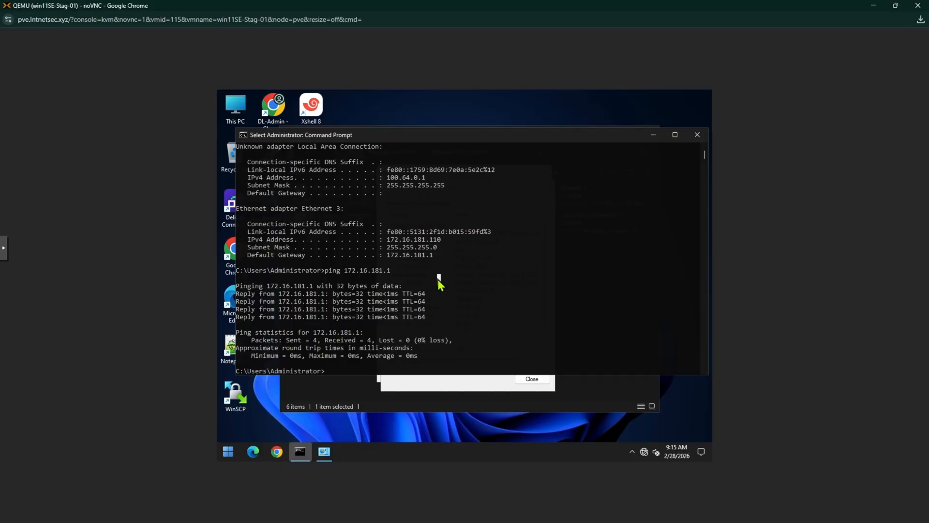
type("ping")
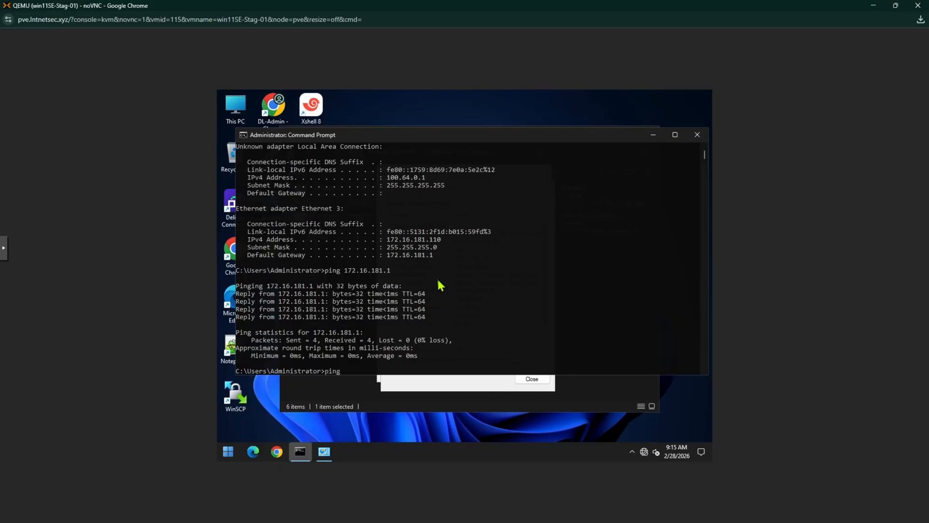
type(" 8.8.8.8")
key("Return")
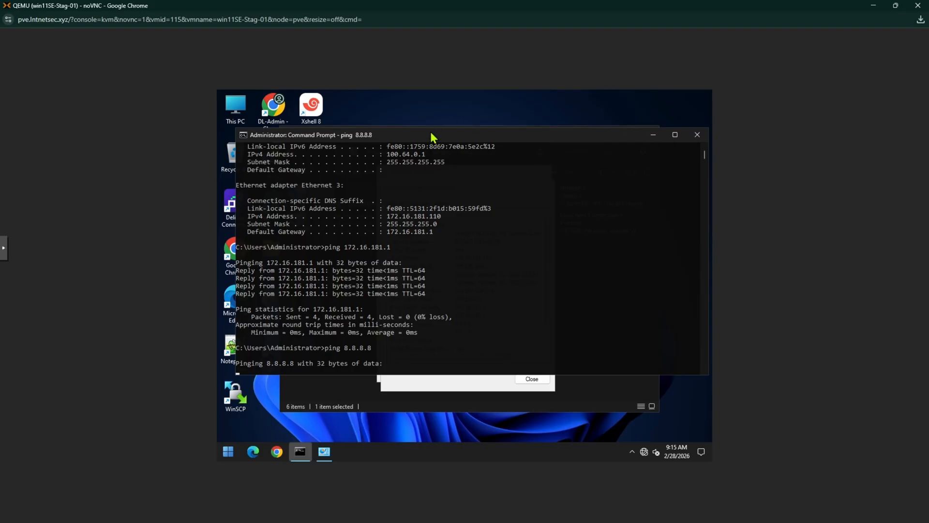
left_click_drag(432, 137, 430, 133)
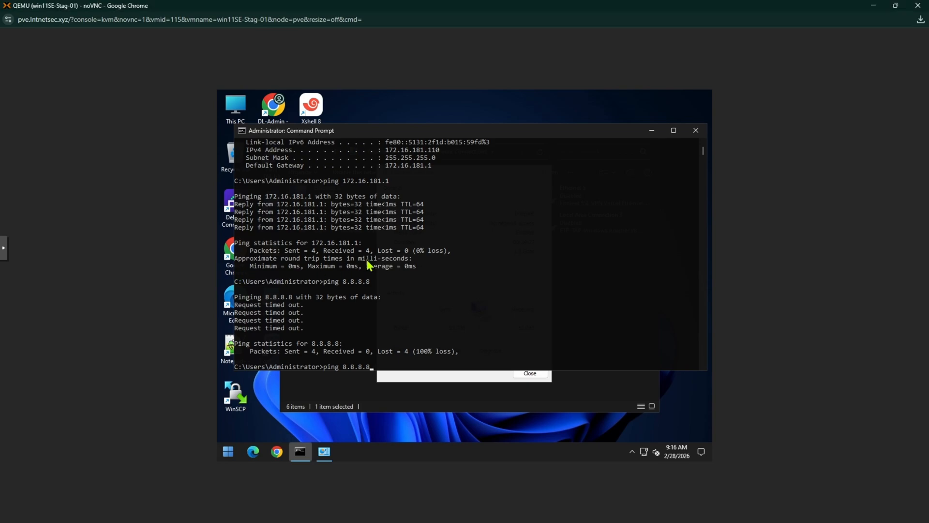
key("Return")
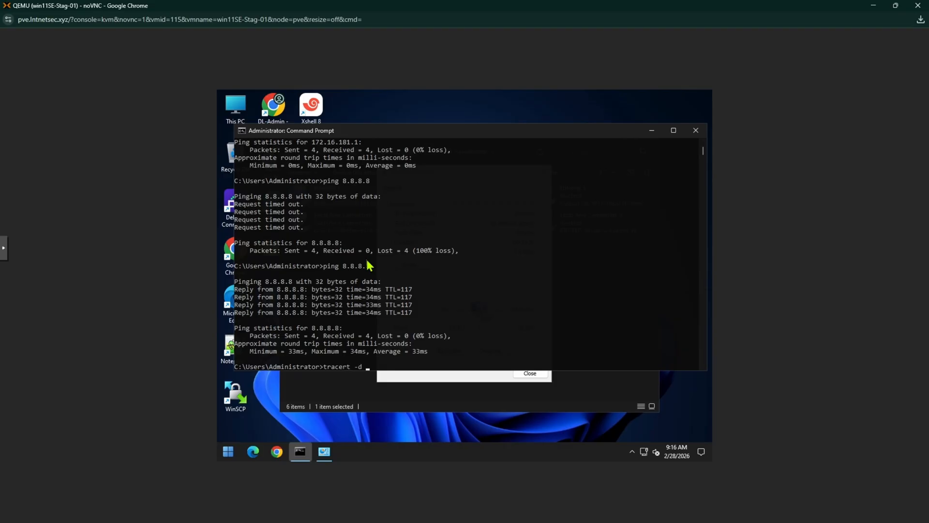
Step: Run tracert -d 8.8.8.8, close the browser login window behind it, and examine the first hops of the route
type("tracert -d 8.8.8.8")
key("Return")
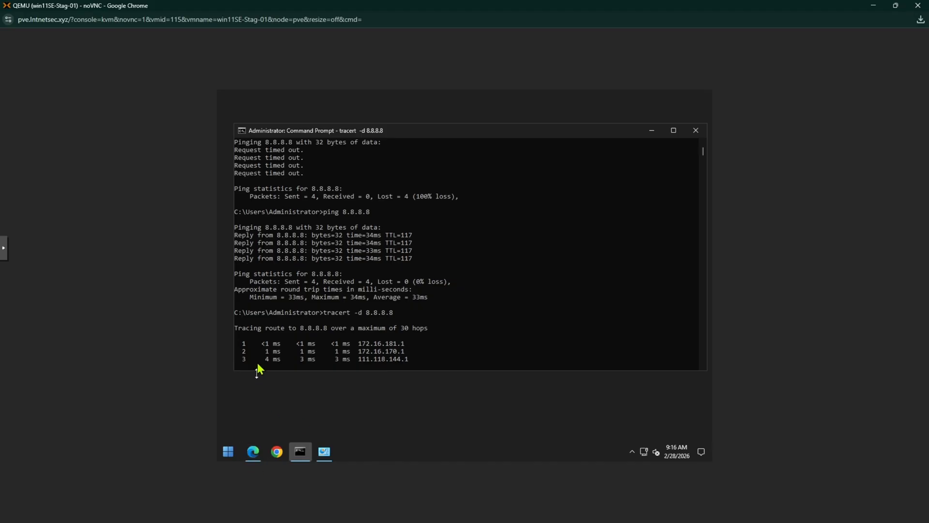
left_click_drag(407, 356, 253, 332)
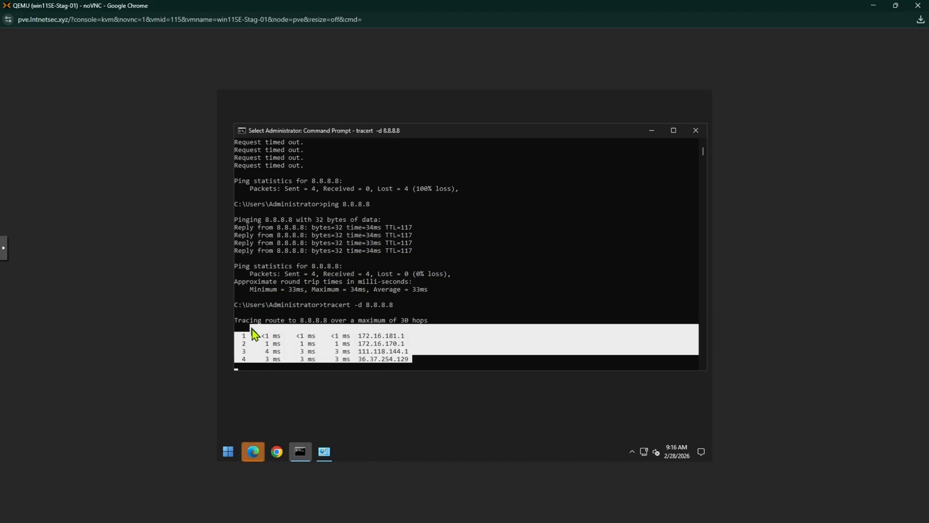
right_click(511, 316)
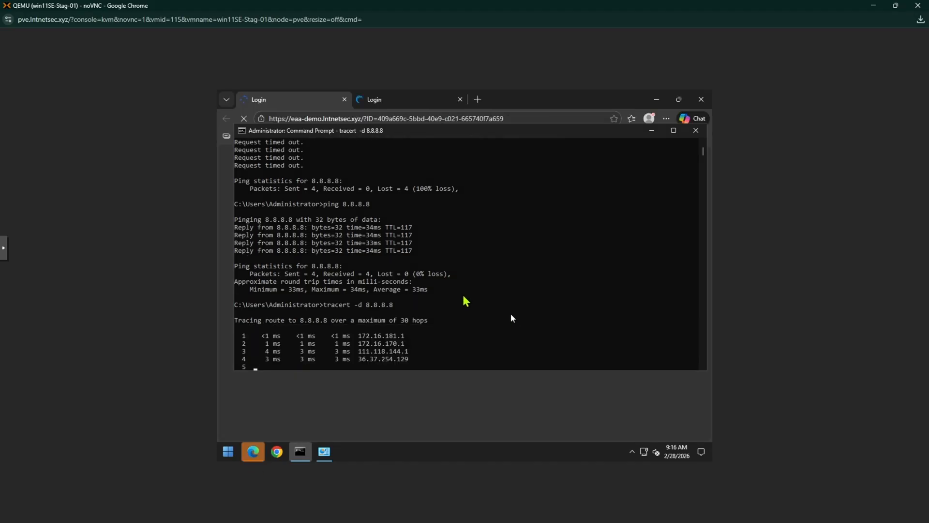
left_click(698, 101)
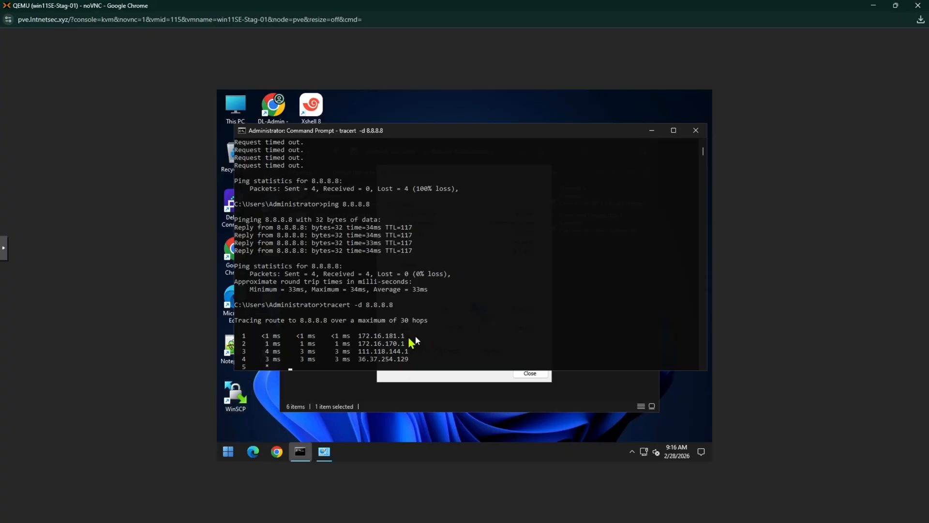
left_click_drag(411, 337, 294, 343)
left_click(526, 335)
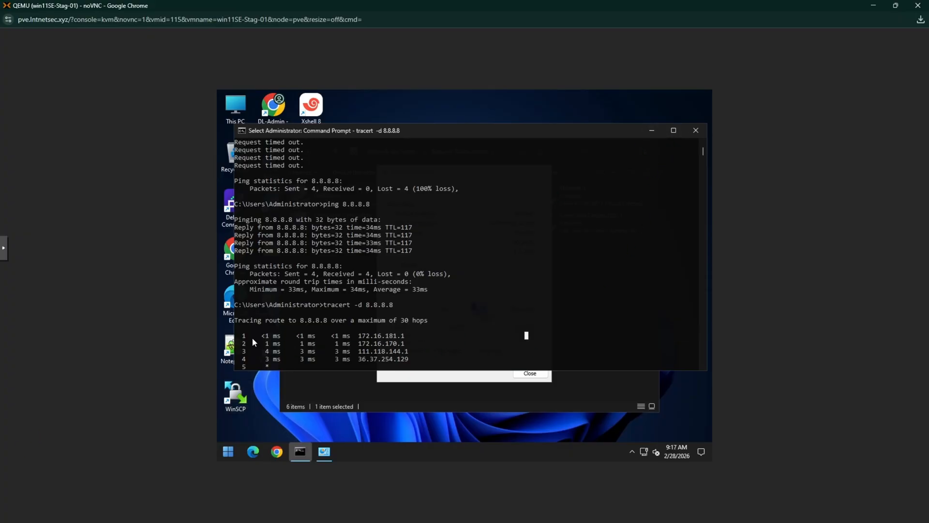
Step: Switch to the main Proxmox window and change the VLAN tag of VM 115's network device net0 to 182
key("alt+Tab")
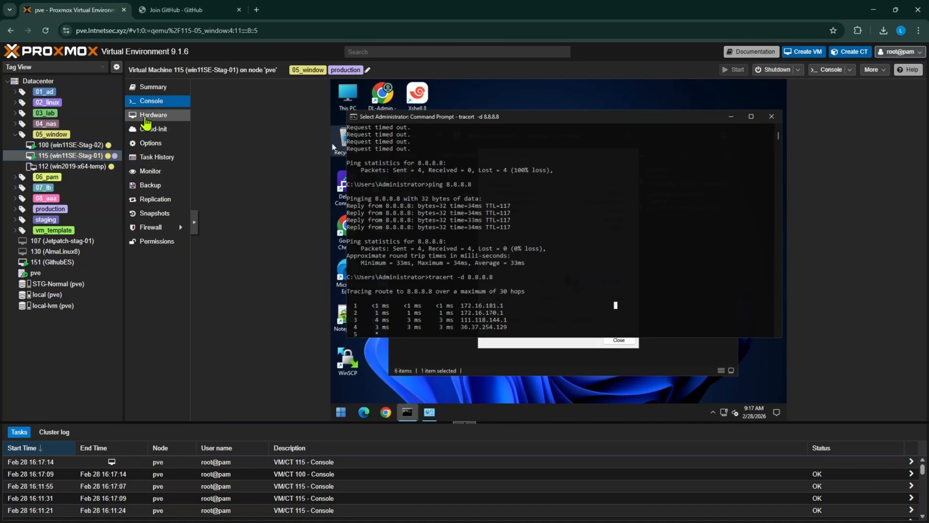
left_click(144, 116)
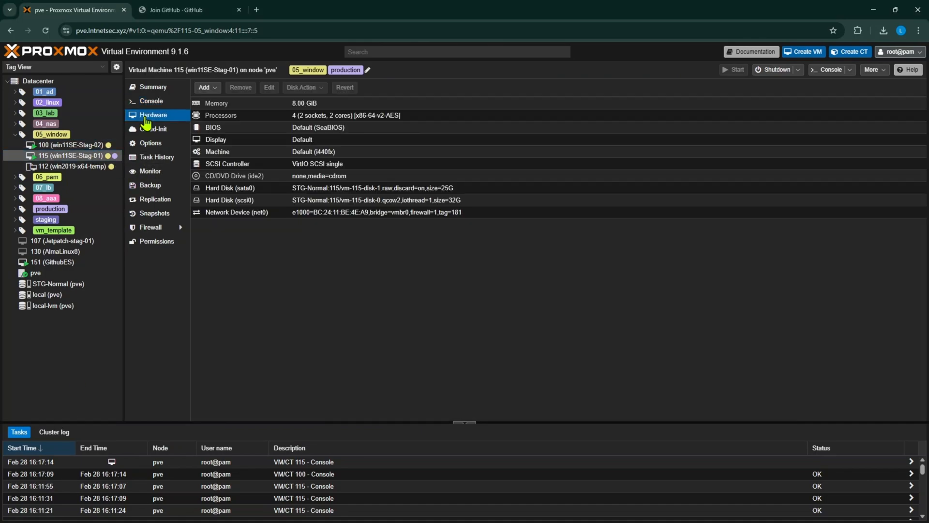
double_click(236, 213)
left_click(392, 255)
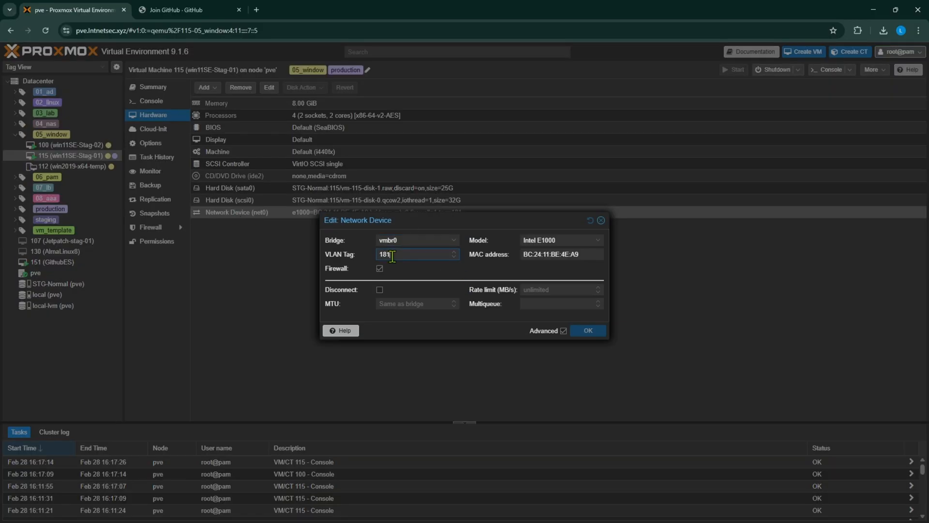
key("BackSpace")
left_click(588, 330)
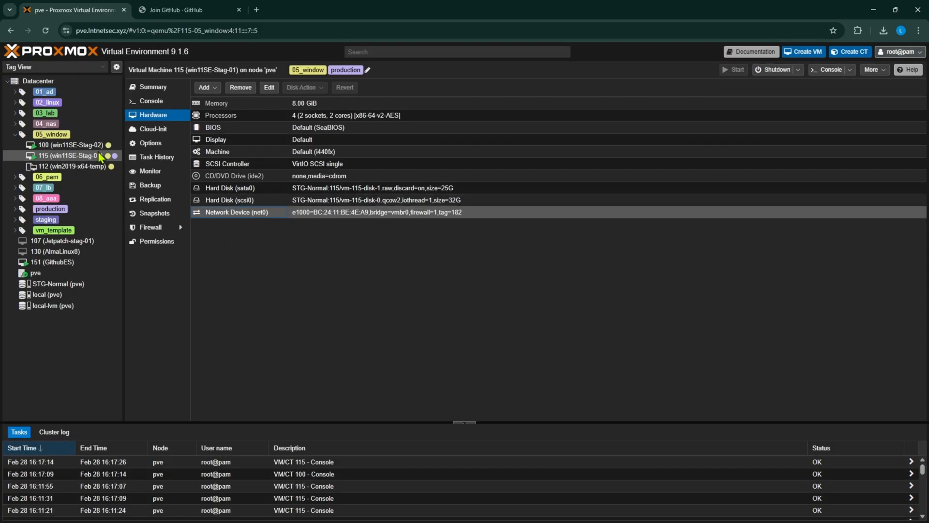
Step: In VM 115's console, stop the running trace and run ipconfig on a cleared Command Prompt to check Ethernet 3's address
left_click(151, 101)
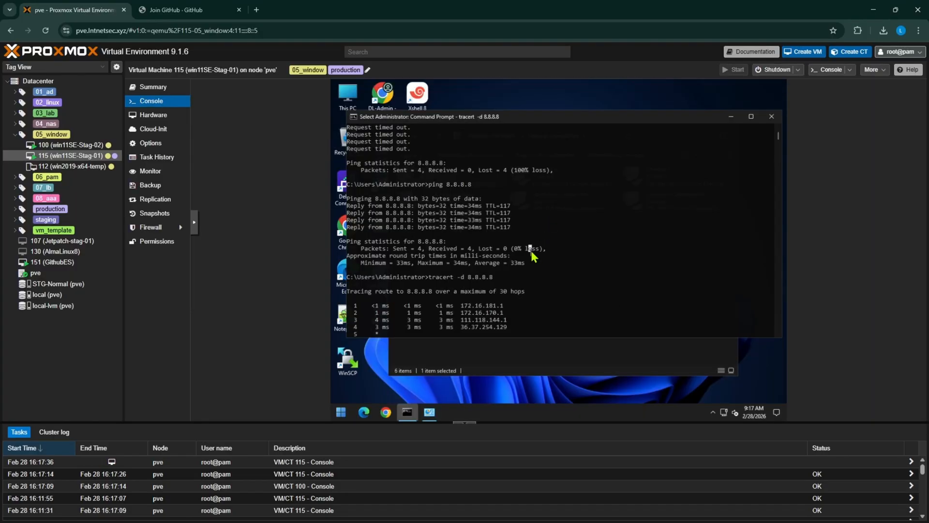
key("ctrl+c")
key("ctrl+c")
type("i")
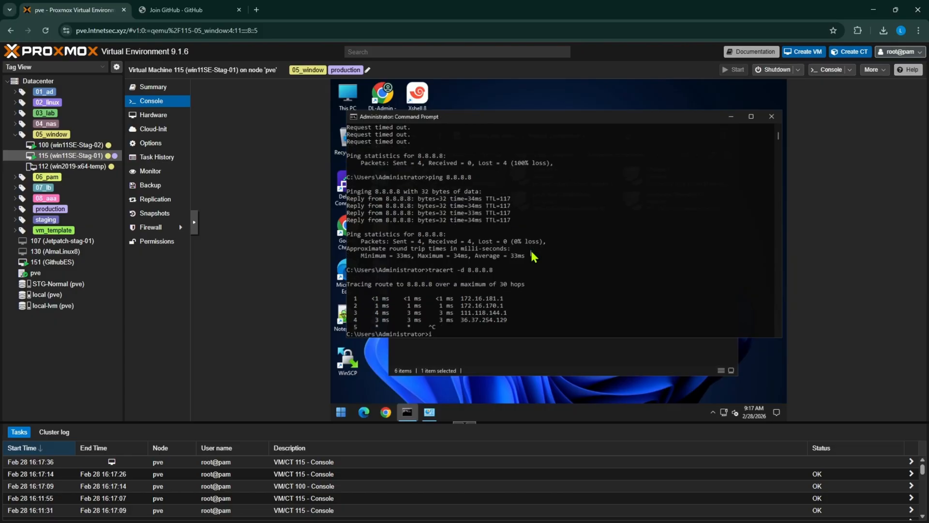
type("ls")
key("Return")
type("ipconfig")
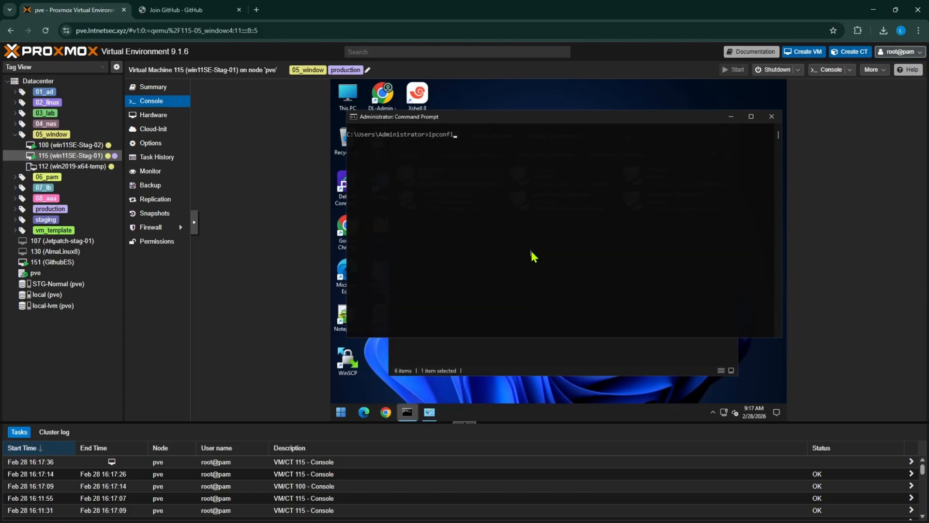
key("Return")
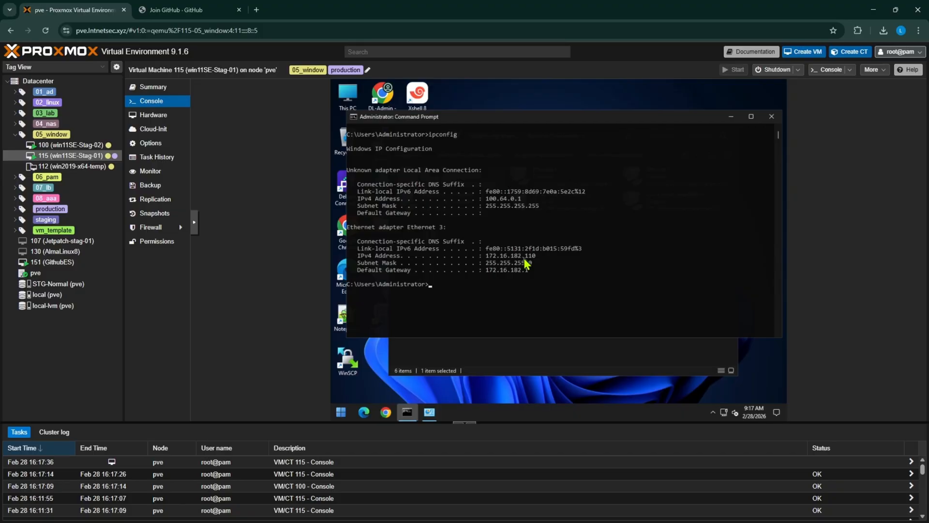
left_click_drag(535, 257, 484, 263)
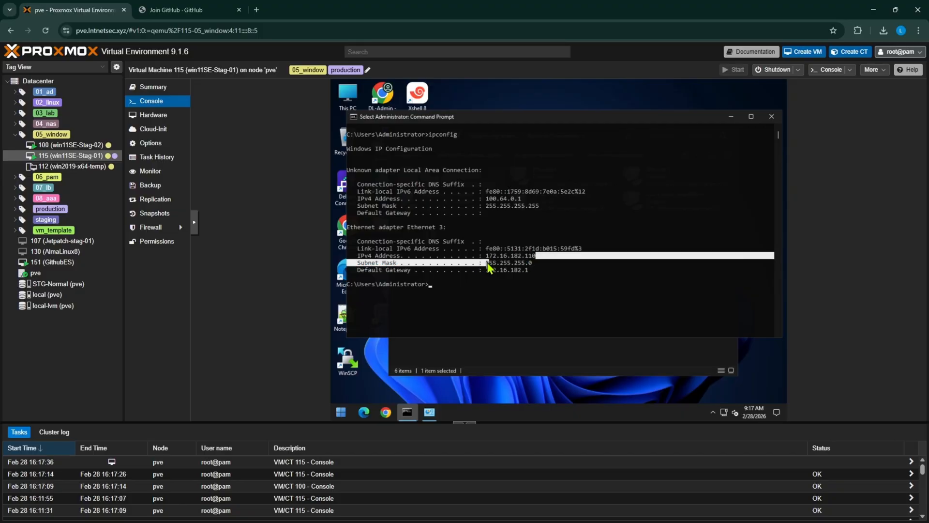
type("ping 172.17.182.1")
key("Return")
key("ctrl+c")
Step: Ping the VLAN 182 default gateway at 172.16.182.1 from VM 115's Command Prompt
type("ping 1")
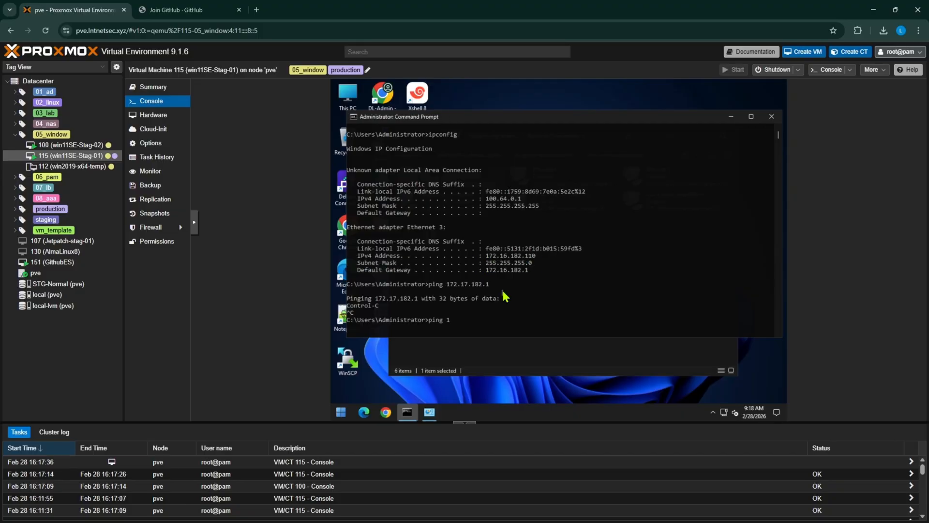
type("72.16.182.1")
key("Return")
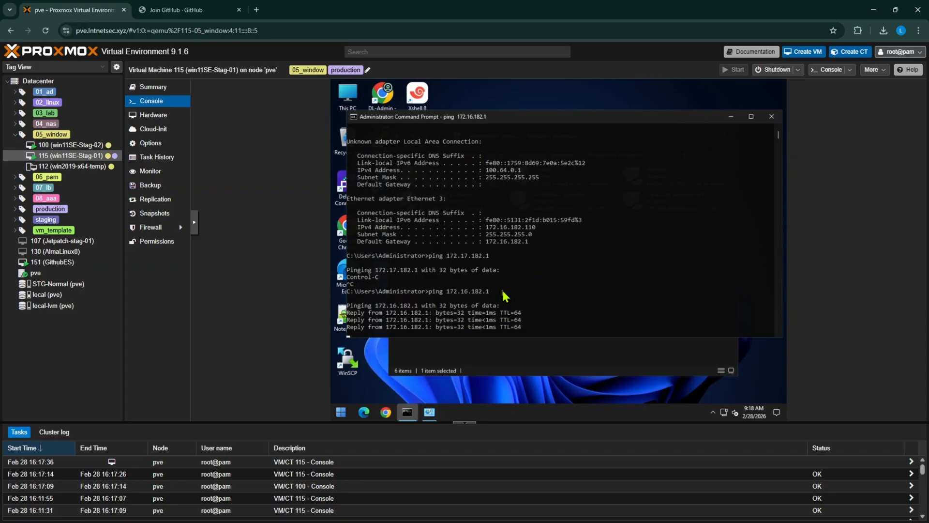
key("Return")
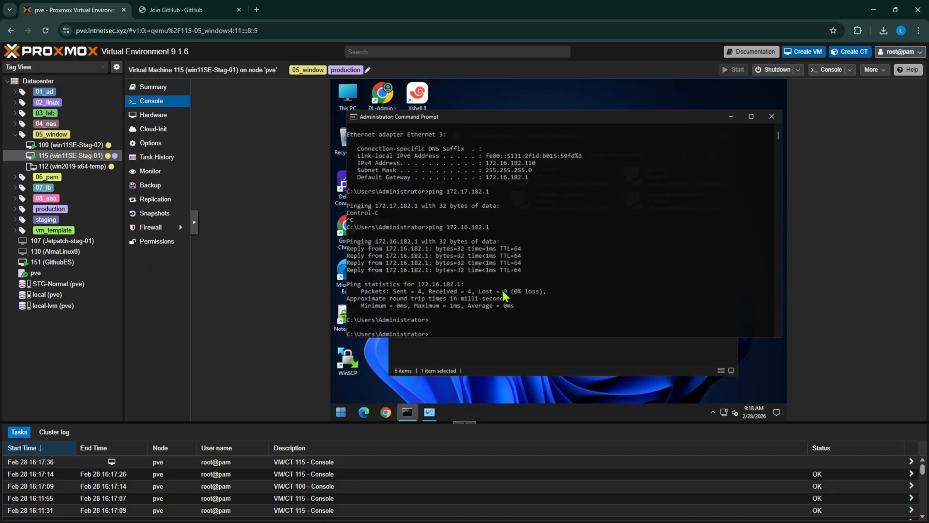
Step: Test internet connectivity on VLAN 182 by pinging 8.8.8.8, examine the replies, and minimize the Command Prompt
type("pi ng")
key("BackSpace")
key("BackSpace")
key("BackSpace")
key("BackSpace")
type("ng 8.8.8.8")
key("Return")
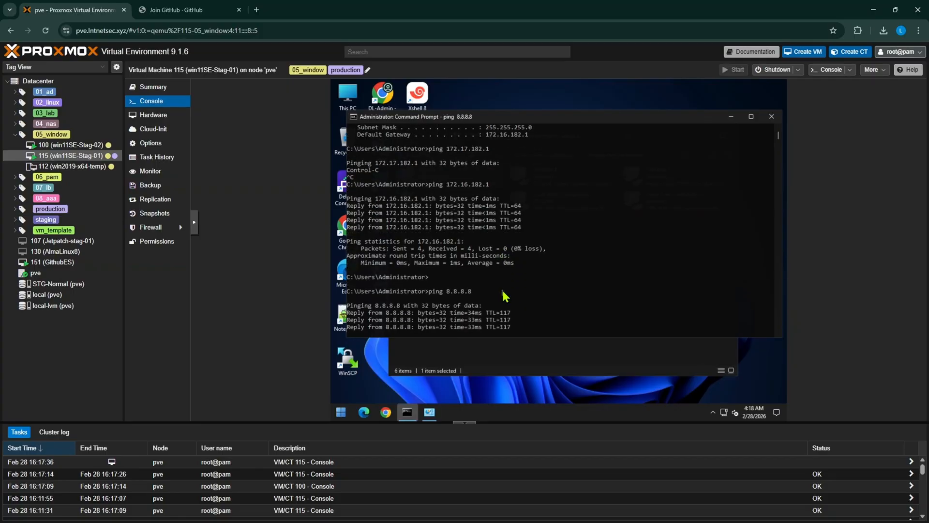
left_click(425, 265)
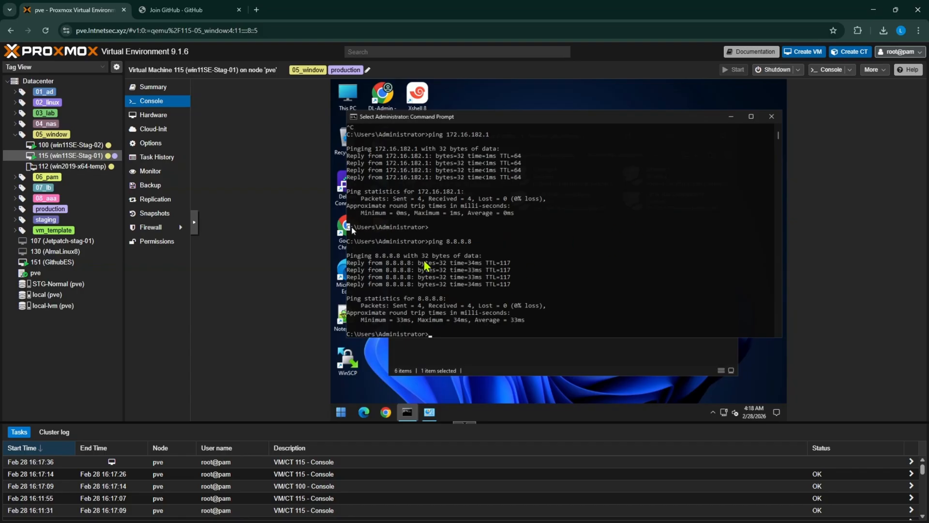
left_click_drag(424, 262, 532, 275)
left_click(553, 276)
left_click(730, 117)
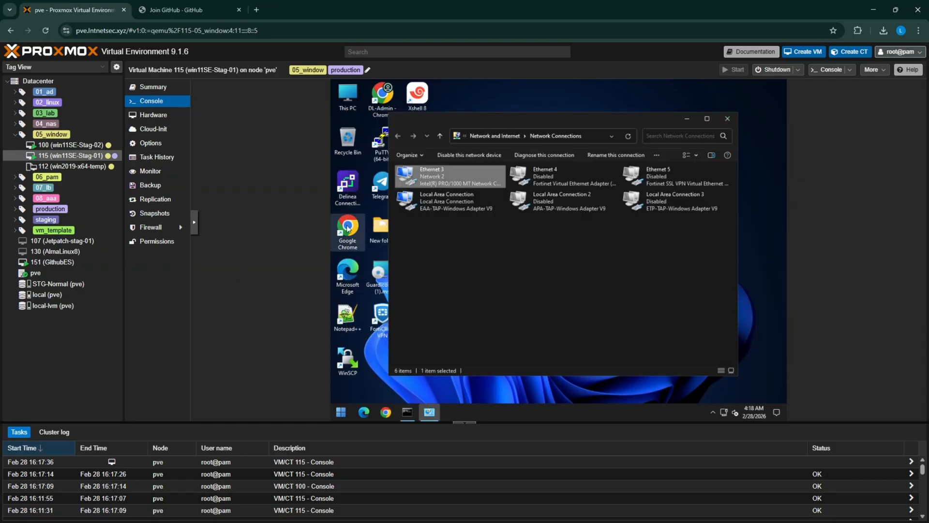
Step: Switch to WinBox, show the DHCP server's leases with a widened Address column, and select the 172.16.181.110 lease
key("alt+Tab")
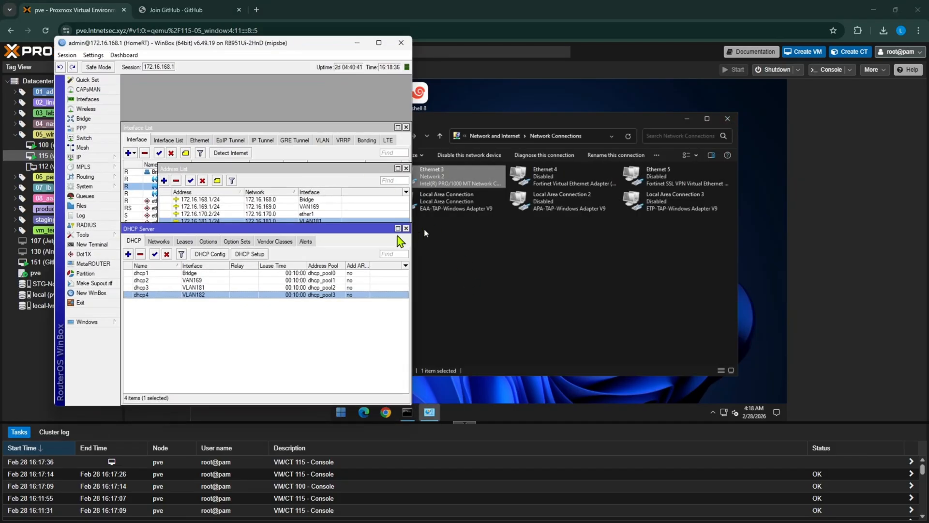
left_click(96, 158)
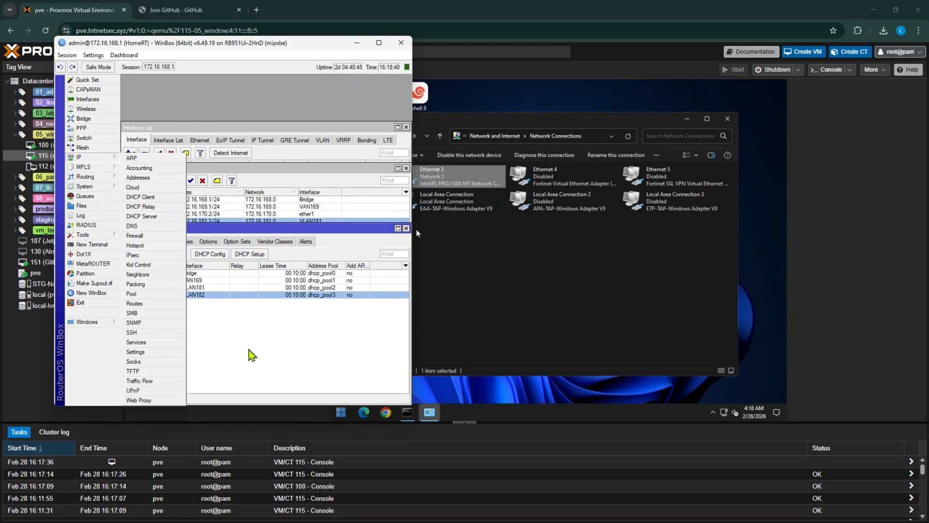
left_click(218, 307)
left_click(183, 242)
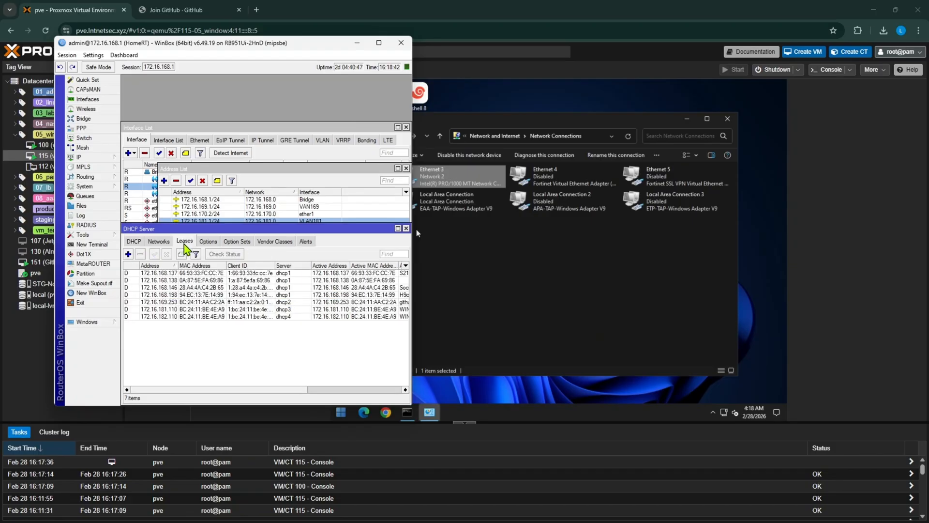
left_click(165, 293)
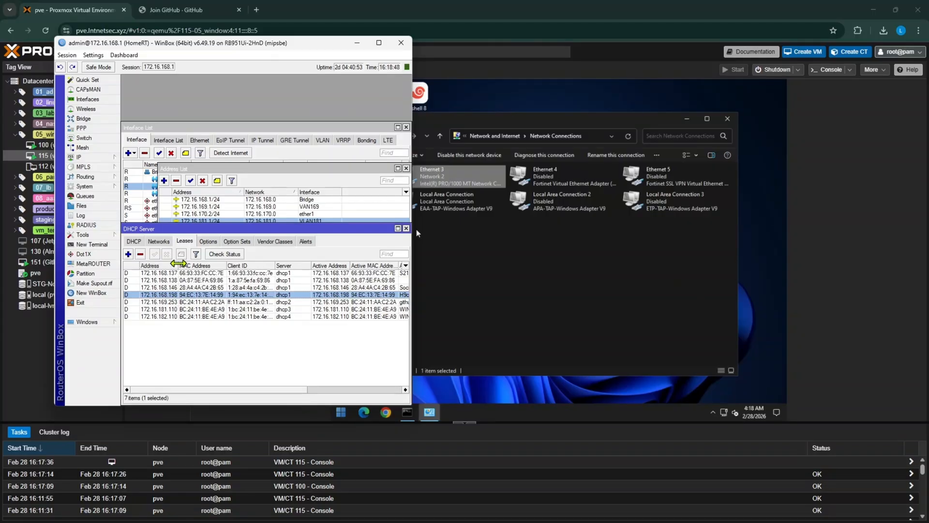
left_click_drag(178, 262, 221, 262)
left_click(182, 308)
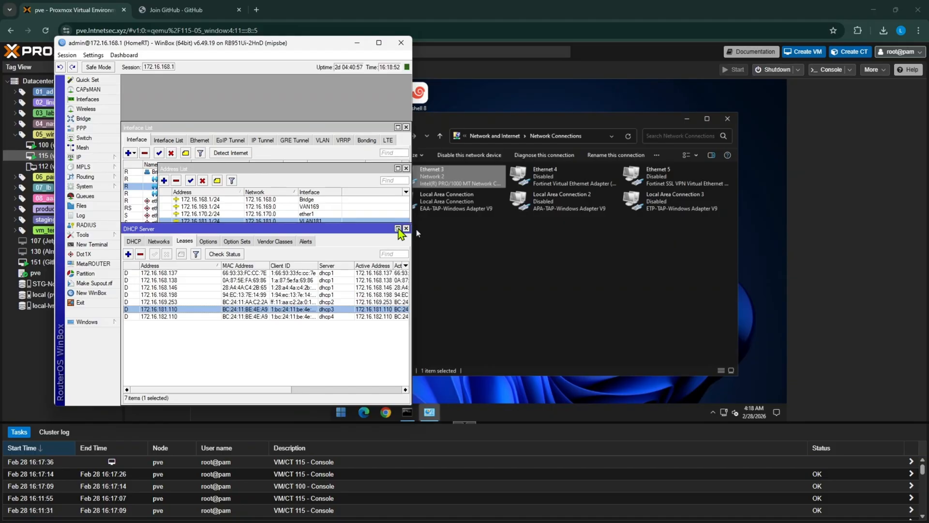
Step: Inspect the details of the 172.16.181.110 and 172.16.182.110 DHCP leases one after the other, and minimize WinBox
double_click(182, 309)
double_click(262, 192)
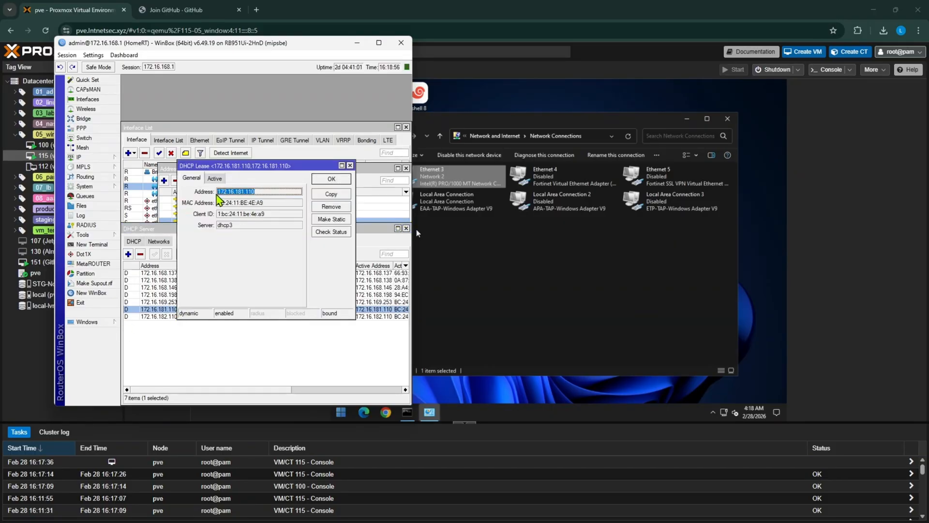
left_click(324, 180)
double_click(165, 316)
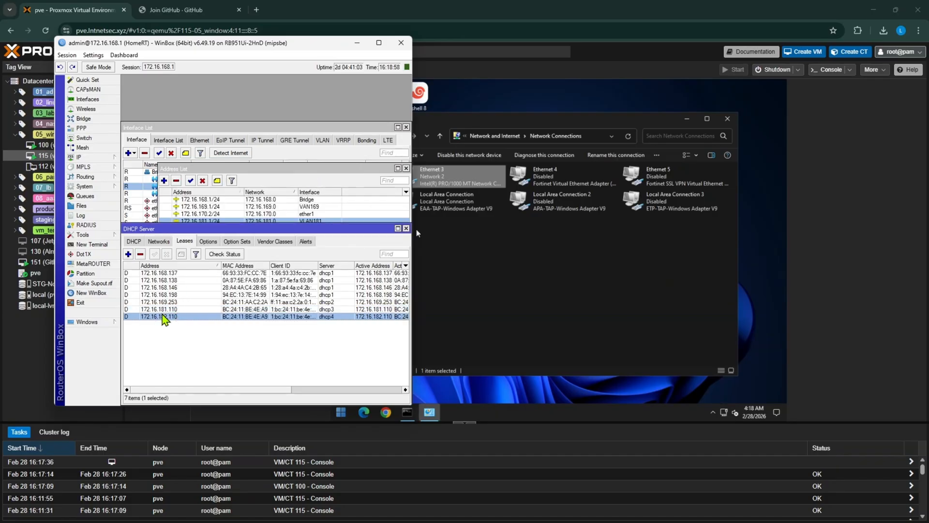
double_click(273, 192)
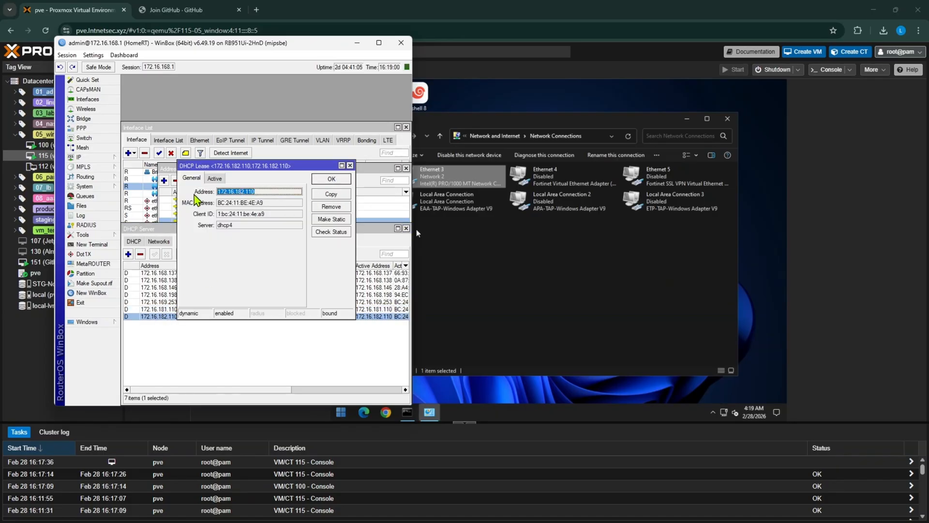
left_click(342, 181)
left_click(357, 42)
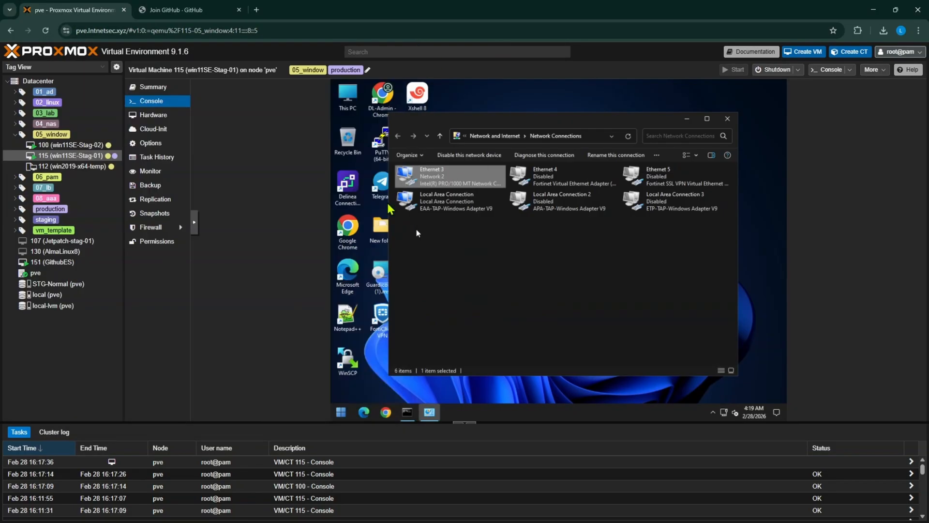
Step: Close the VM's Network Connections window and review the pve node's pending network changes with the log collapsed, ending on the VLAN diagram image
left_click(727, 119)
left_click(37, 274)
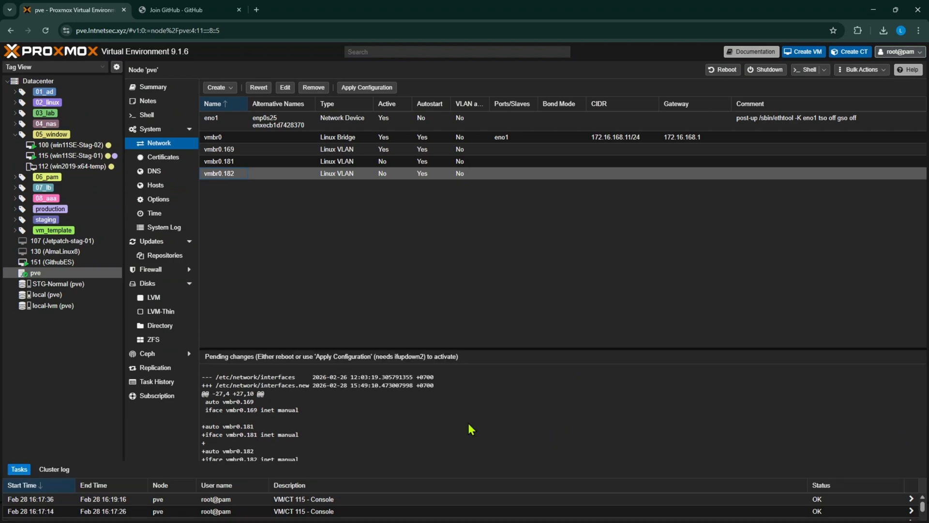
left_click(471, 423)
left_click(346, 175)
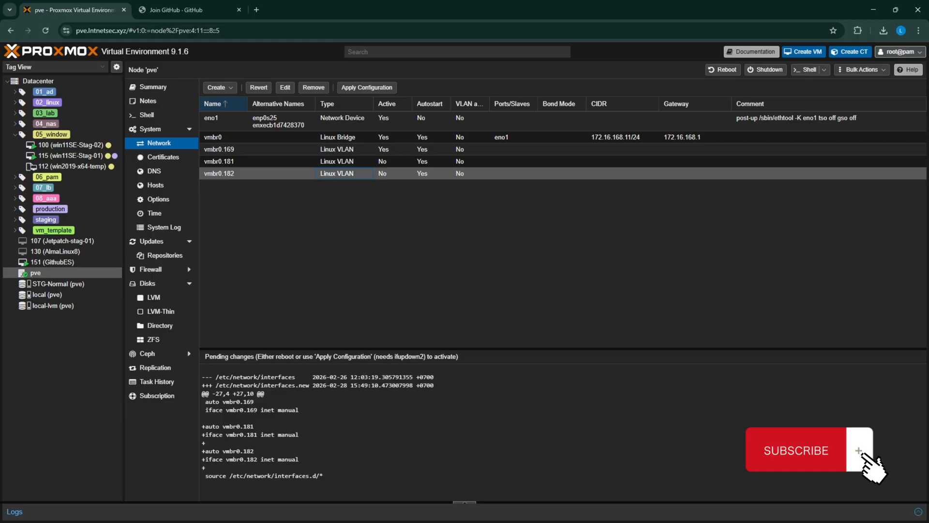
key("alt+Tab")
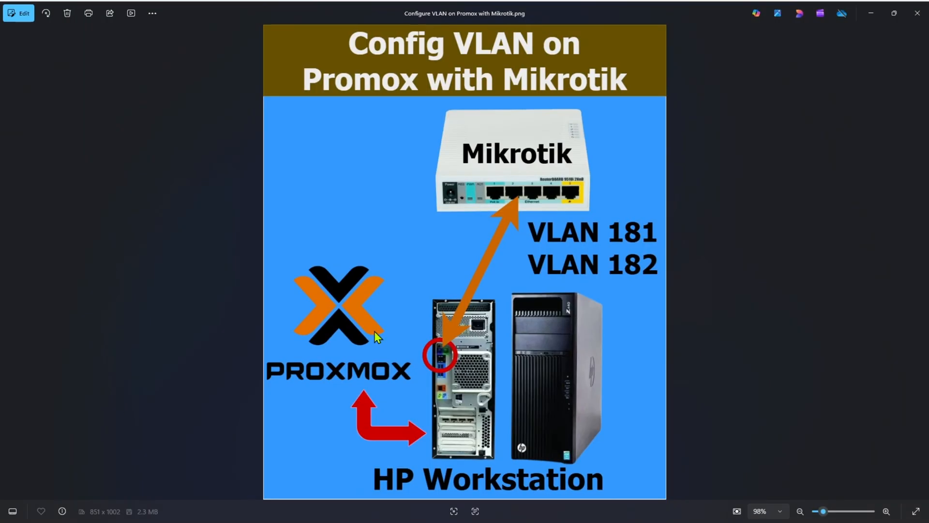